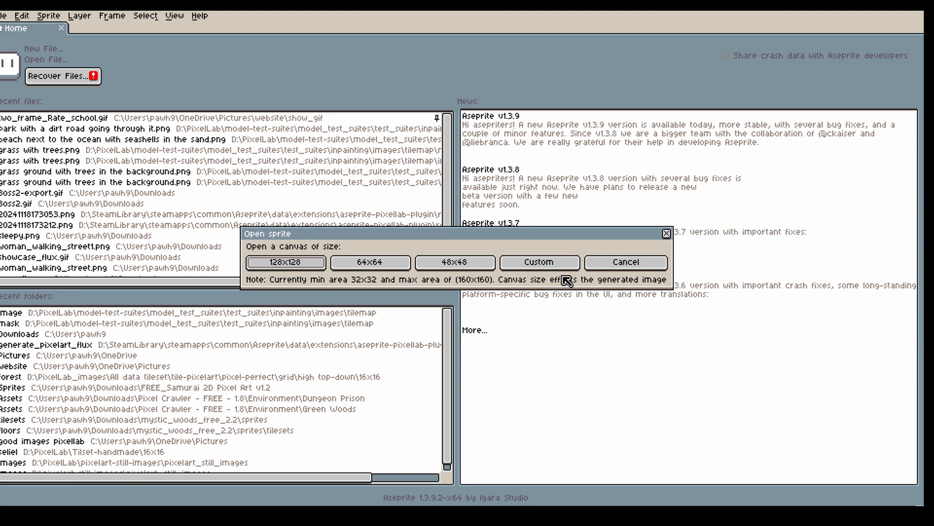
Create a custom RGBA sprite 160 px wide and 100 px high with a transparent background
click(539, 263)
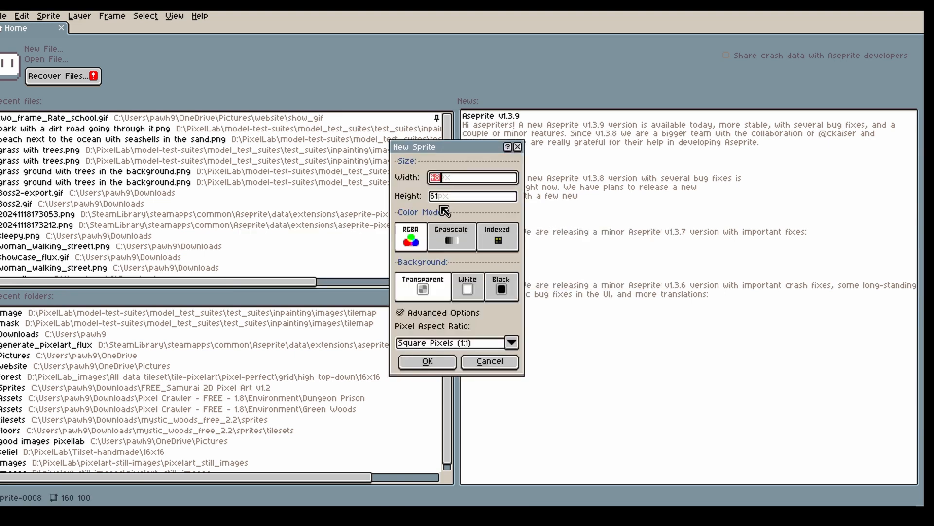
text(160)
key(Tab)
text(1)
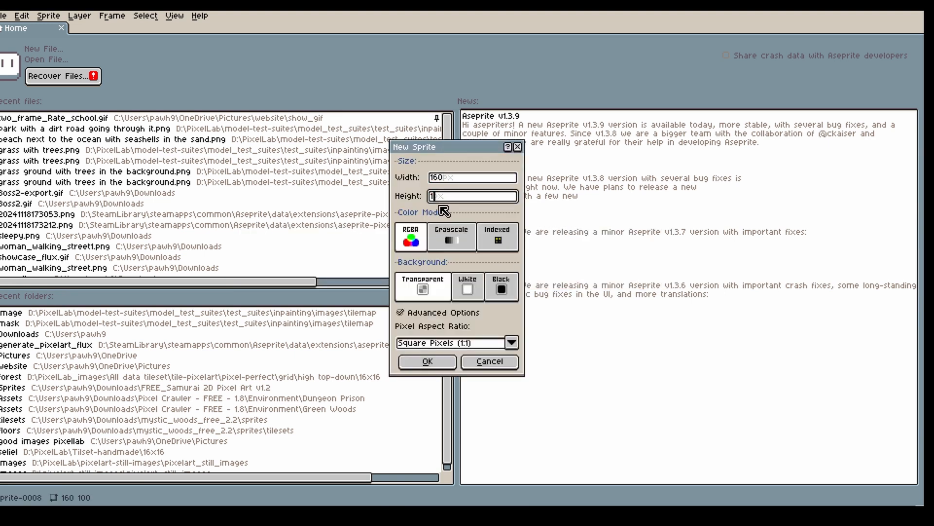
text(00)
click(441, 368)
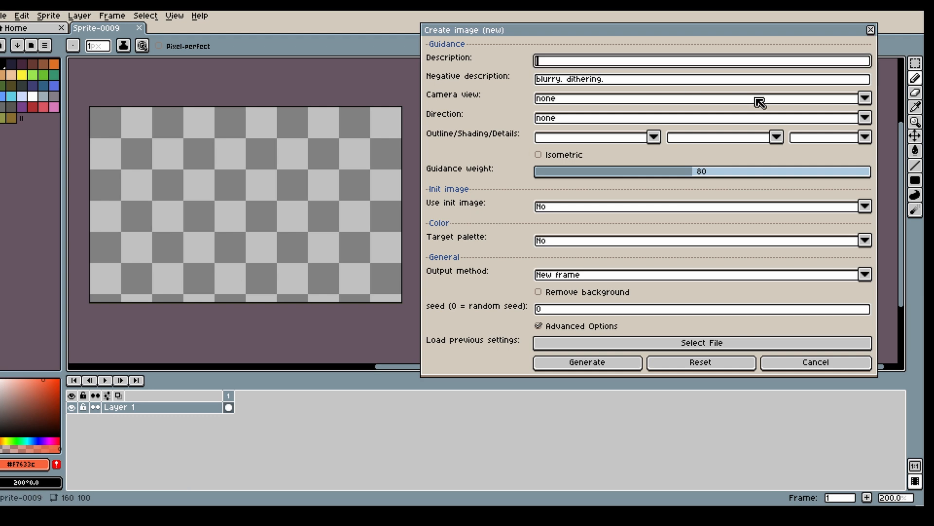
Generate an image described as "colorful fantasy town with a small stone bridge over a river. first person perspective."
text(colorful fantasy town wi)
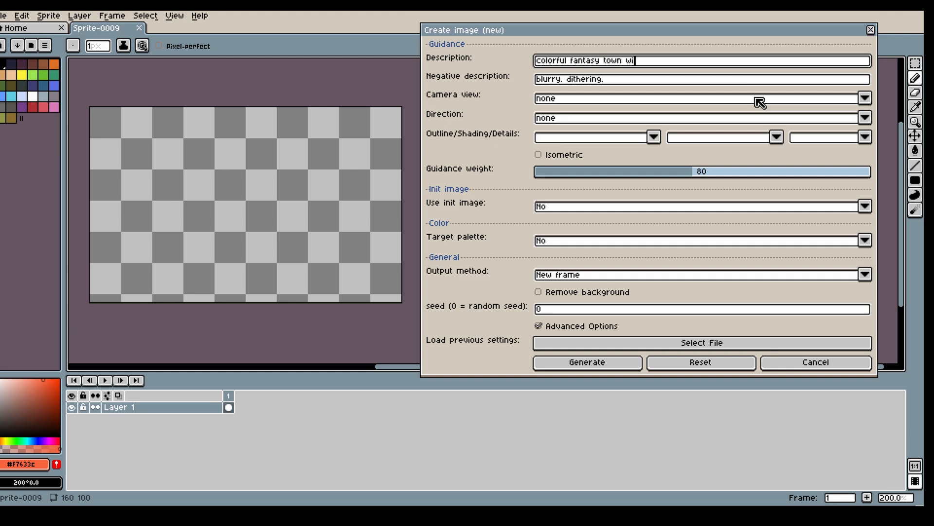
text(th a small stone bridge )
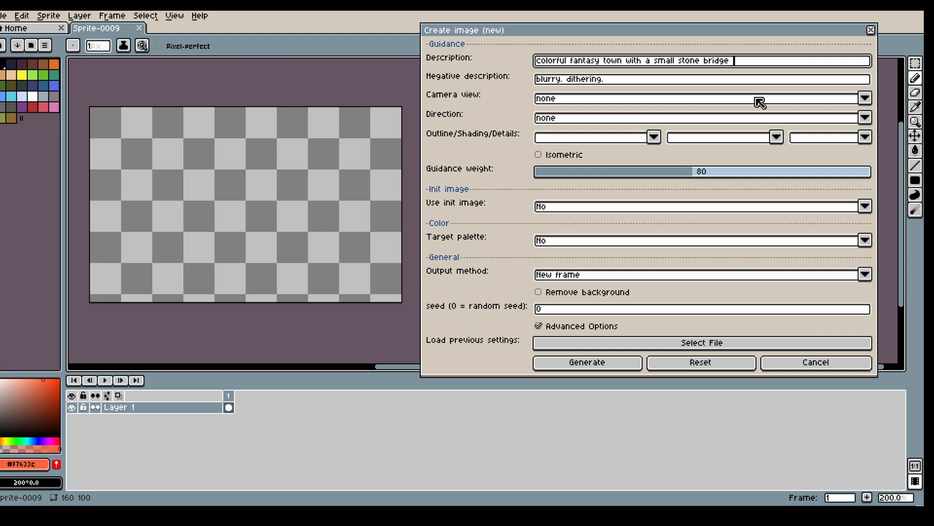
text(over a river.)
text(first)
key(BackSpace)
key(BackSpace)
key(BackSpace)
key(BackSpace)
key(BackSpace)
text(first person per)
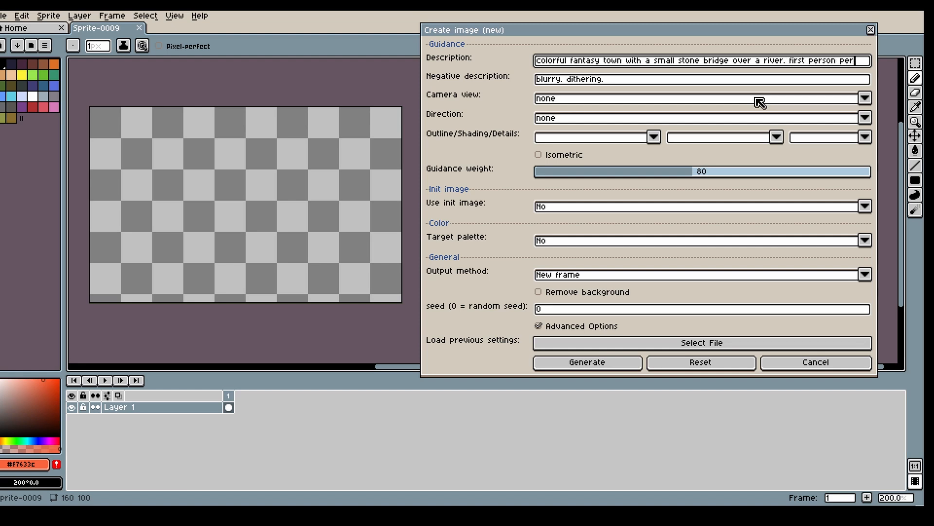
text(spective.)
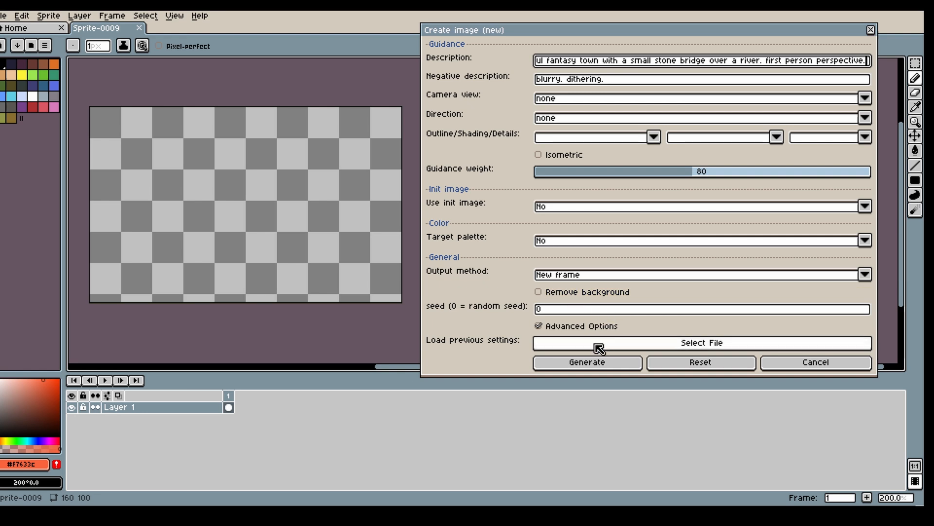
click(591, 369)
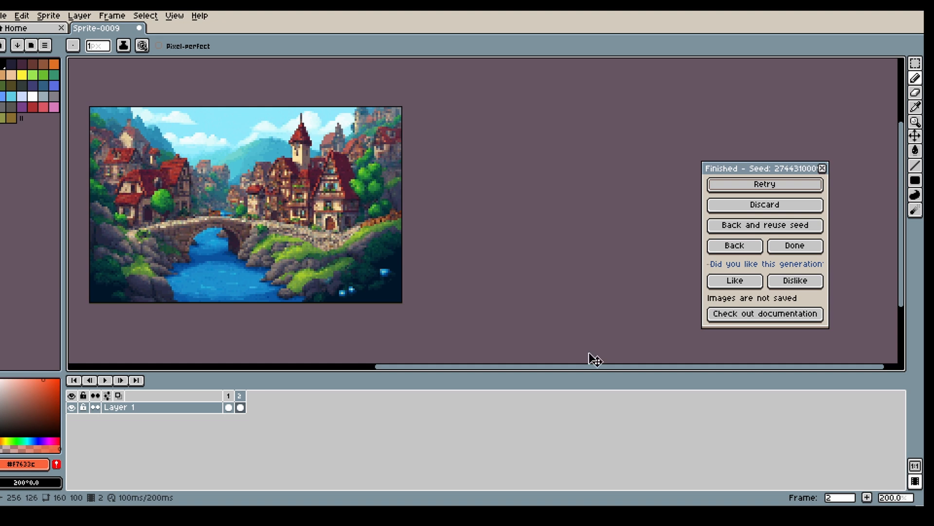
Generate a new version using the current town image as init image, with init strength 350 and guidance weight 100
key(ctrl+z)
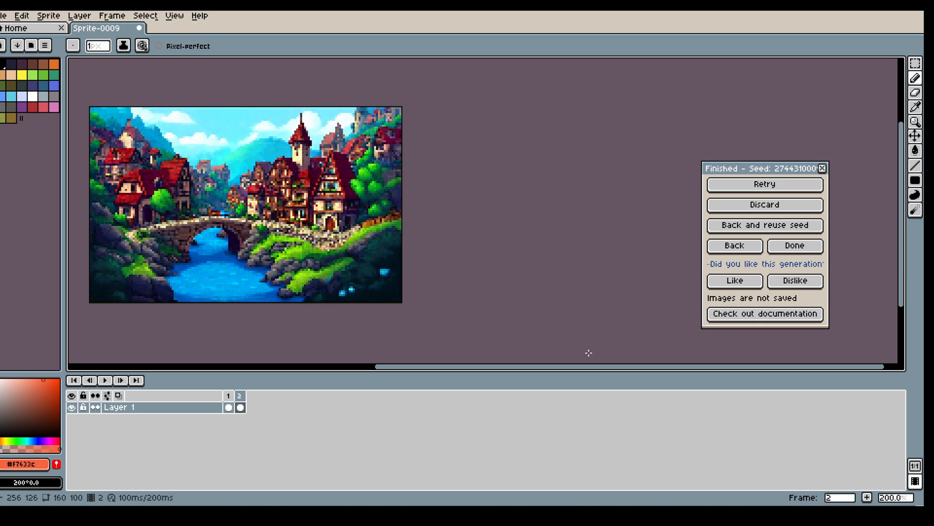
key(ctrl+z)
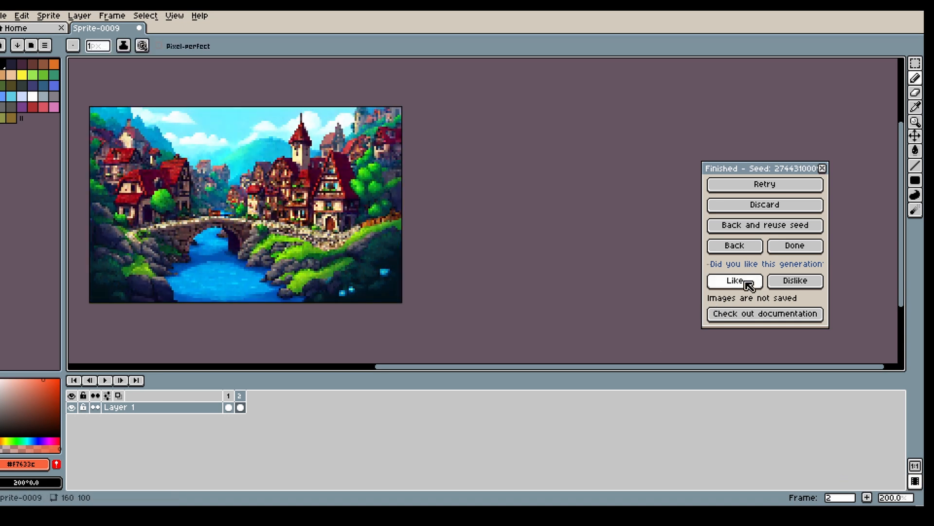
click(753, 256)
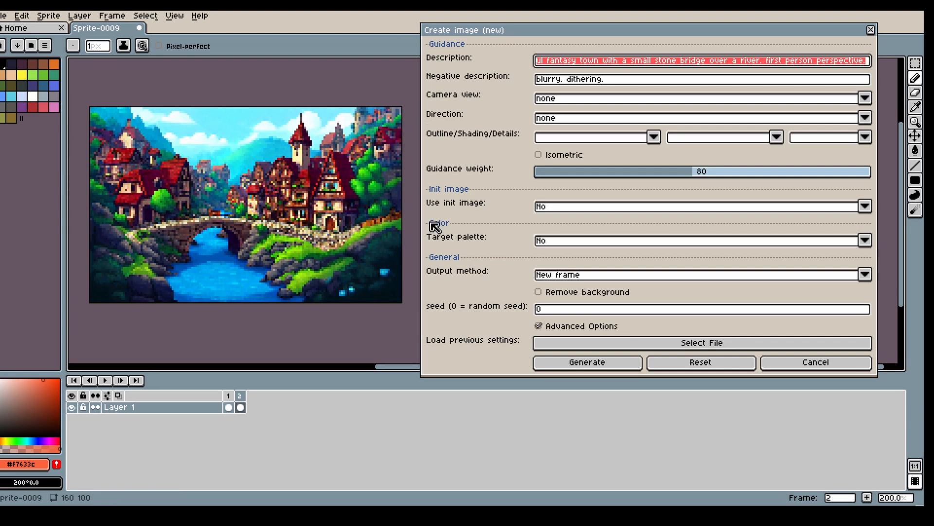
click(596, 208)
click(579, 224)
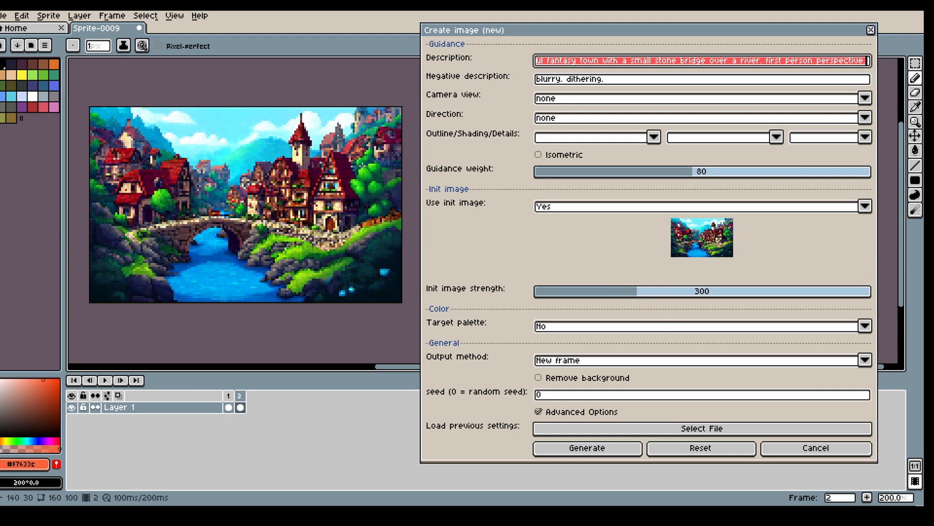
click(649, 293)
drag(650, 294, 653, 295)
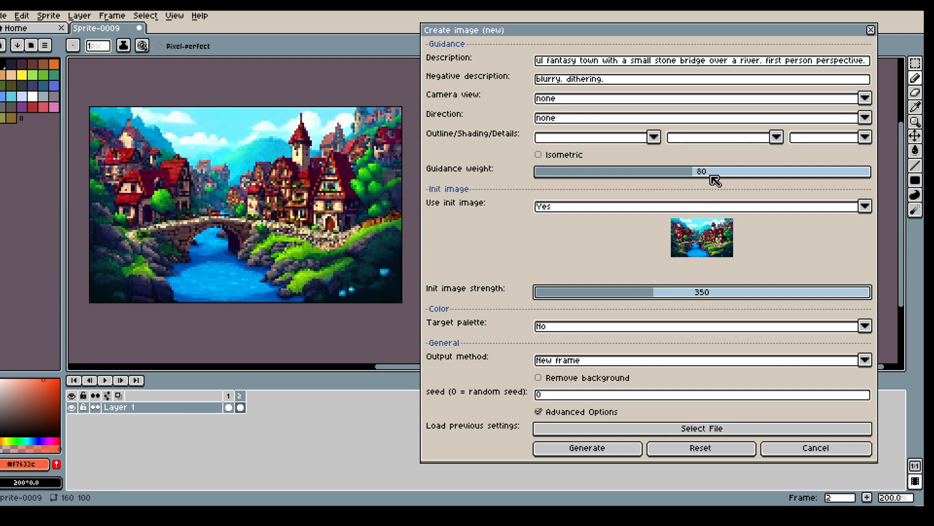
drag(712, 175, 740, 180)
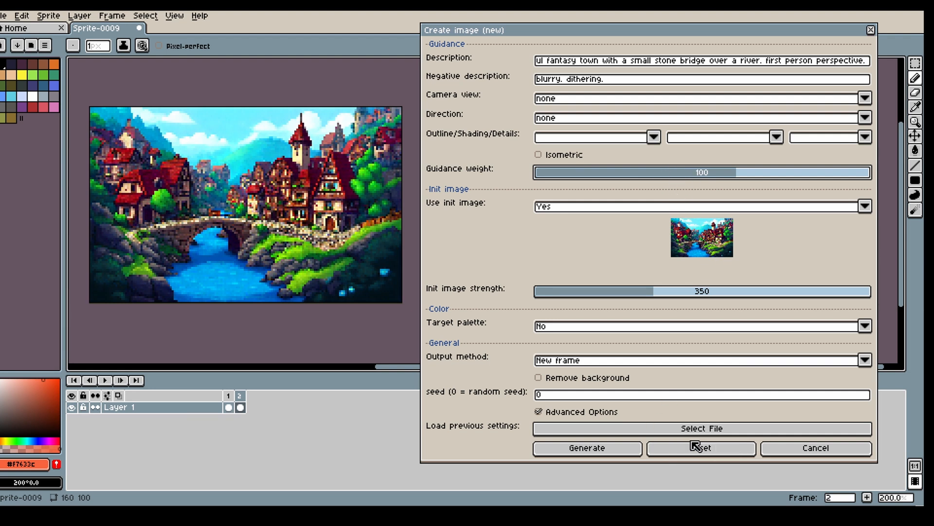
click(602, 457)
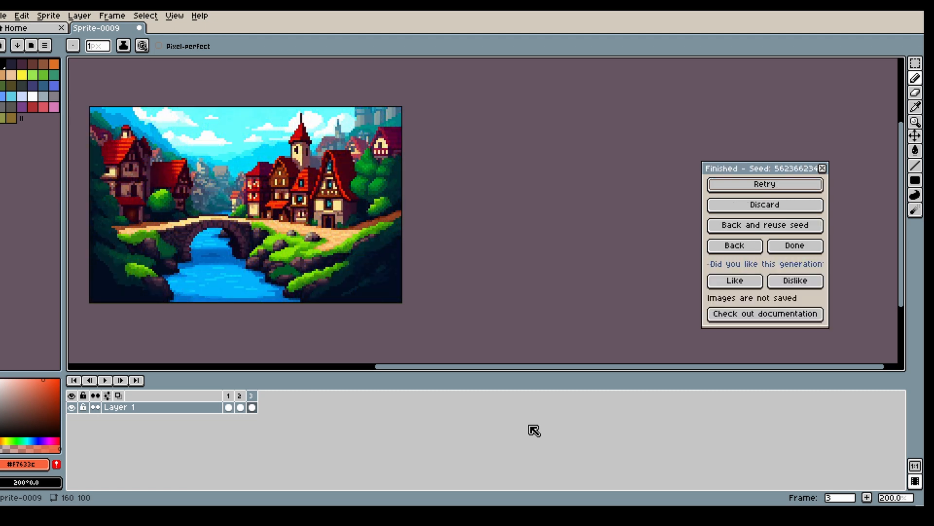
Compare the two generated frames, then paint over the distant houses behind the left red roofs in frame 3 with sampled blues, using a 4 px pencil
key(Left)
key(Right)
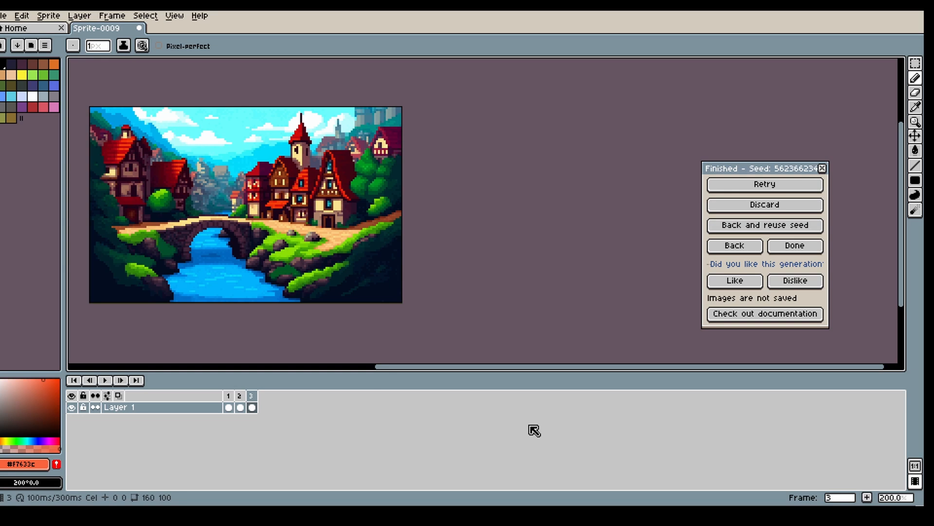
key(Left)
key(Right)
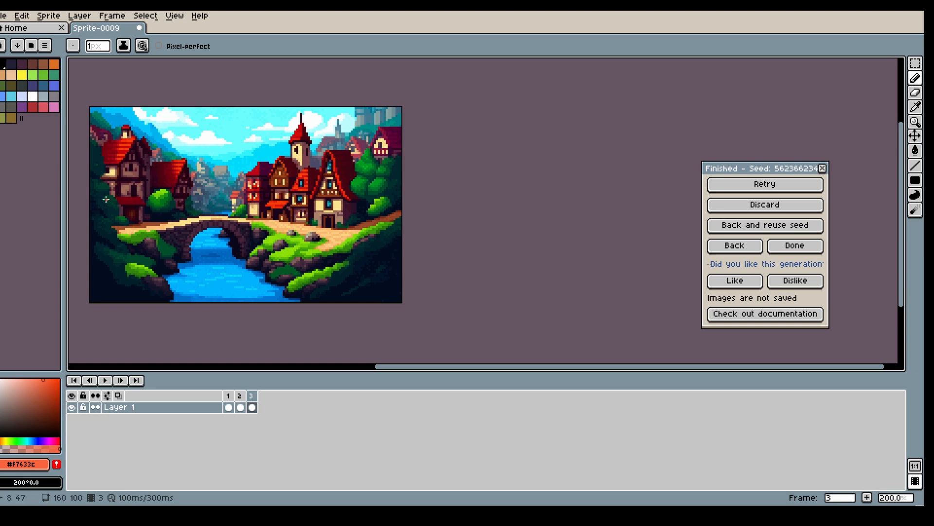
key(i)
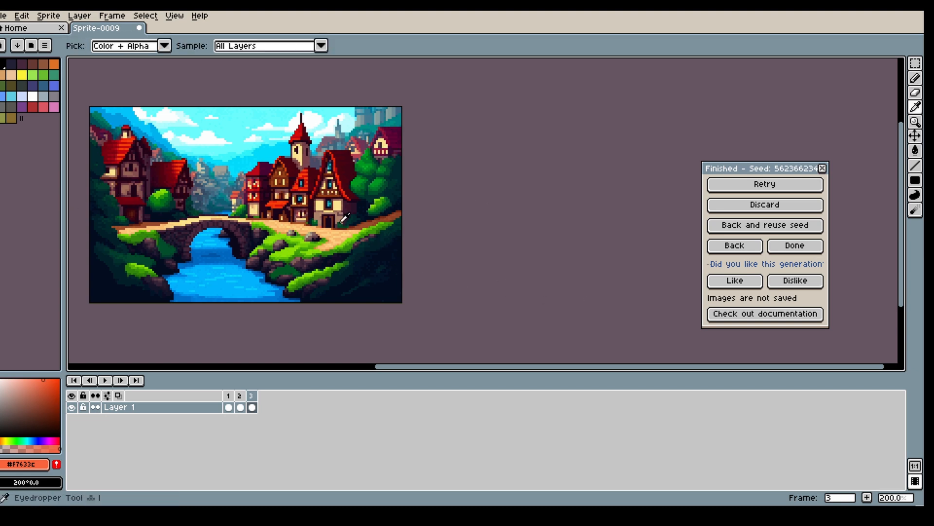
click(198, 168)
key(b)
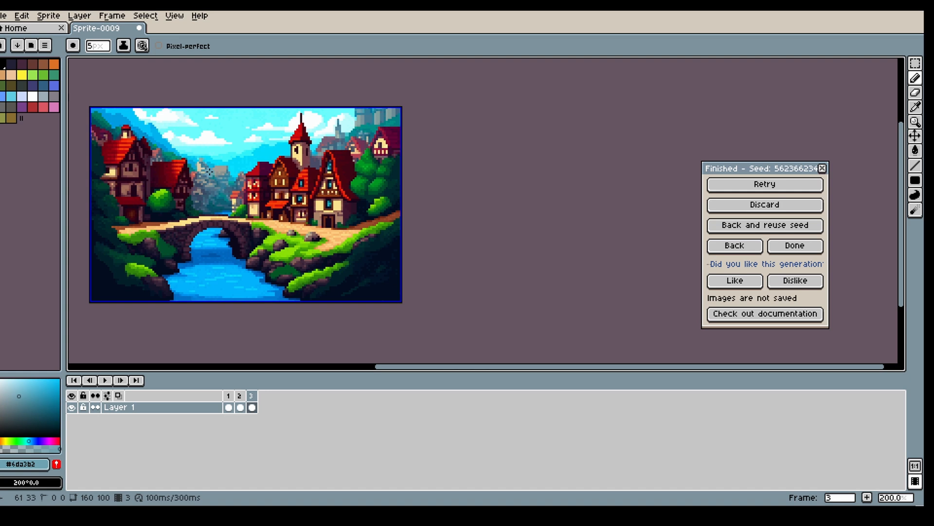
key(i)
click(199, 165)
key(b)
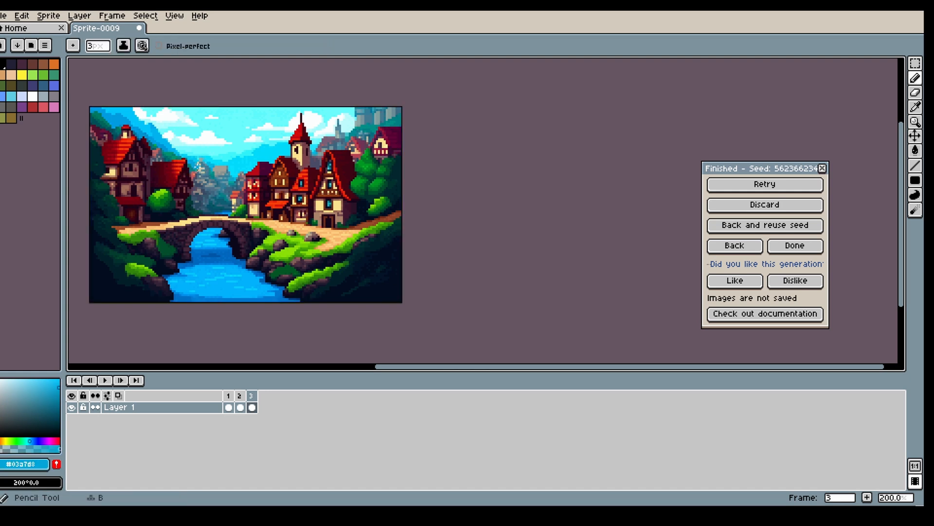
key(plus)
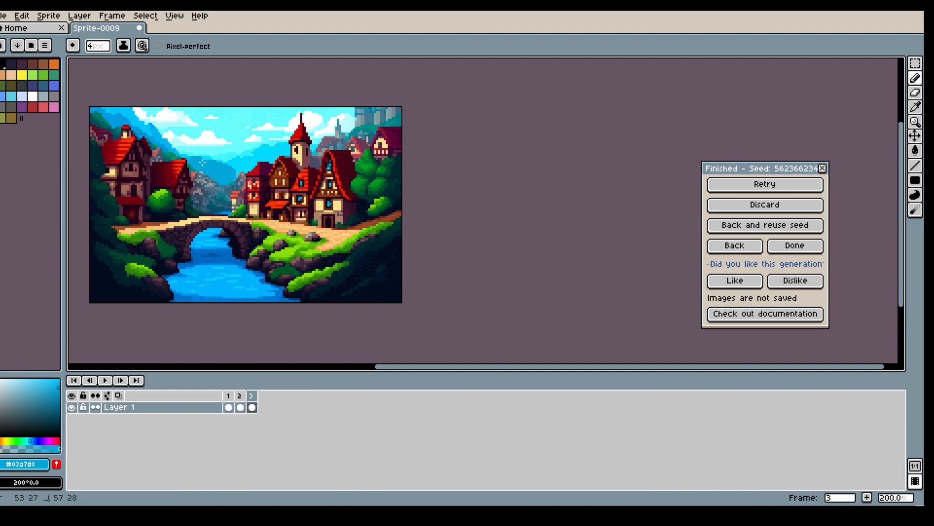
key(i)
click(237, 169)
key(b)
drag(236, 170, 197, 156)
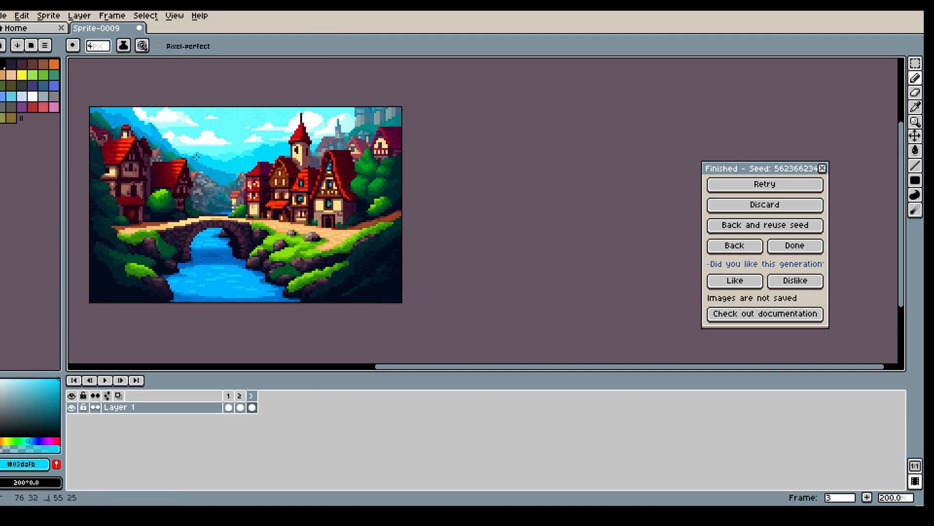
Paint over the distant castle ruins in the image's upper-right sky with sampled light cyan tones
key(i)
click(351, 111)
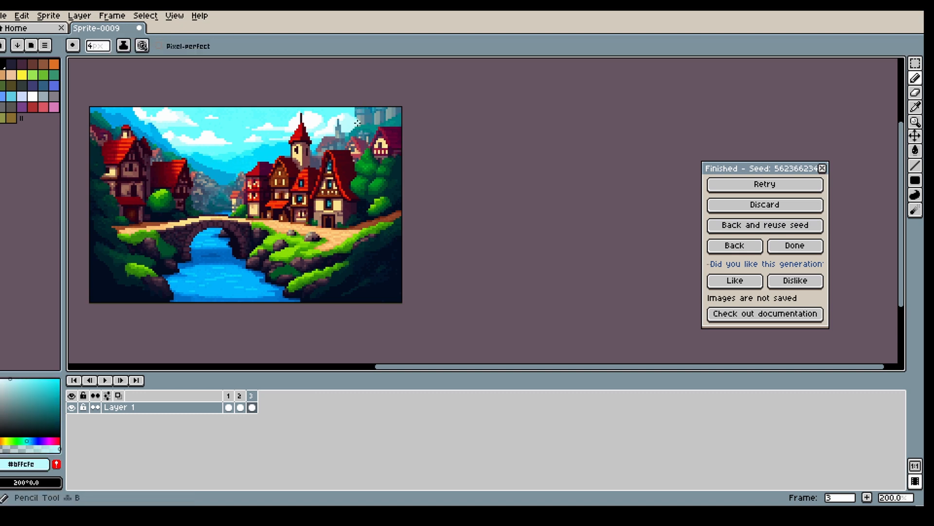
click(351, 112)
key(b)
mouse_move(353, 111)
mouse_down()
mouse_move(402, 108)
mouse_move(358, 115)
mouse_up()
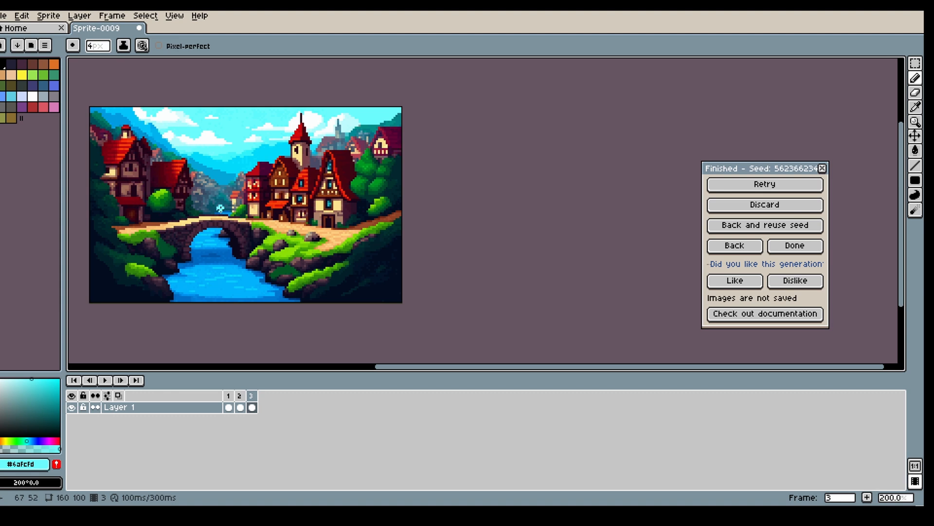
Touch up the distant valley above the bridge with further blue and teal tones sampled from the image
alt+click(213, 174)
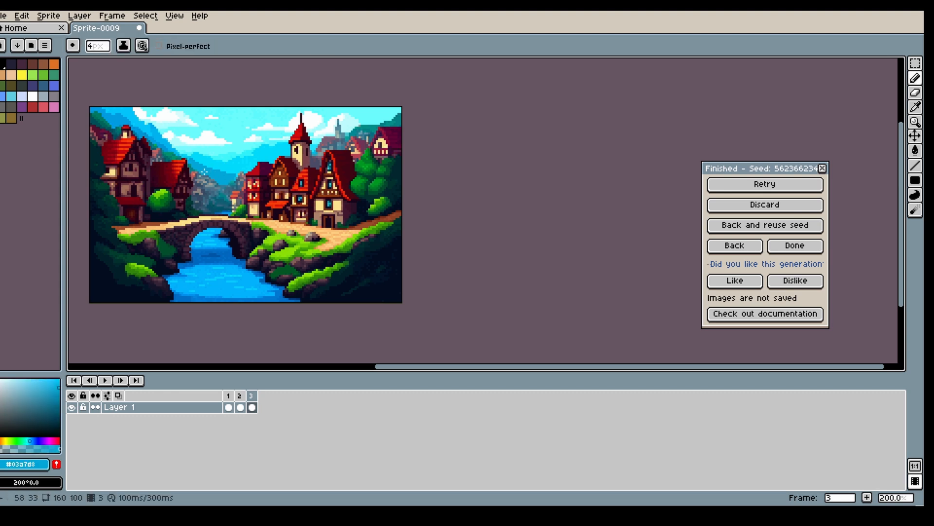
alt+click(192, 168)
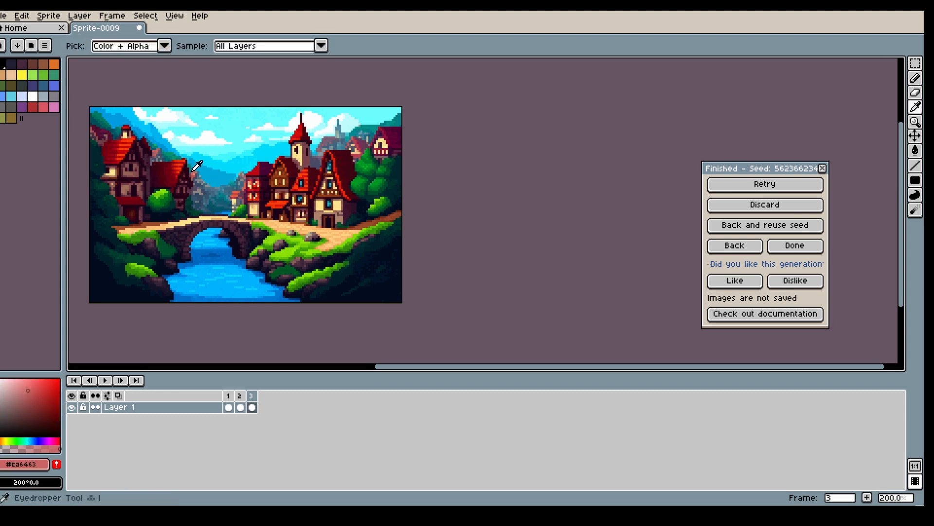
alt+click(193, 171)
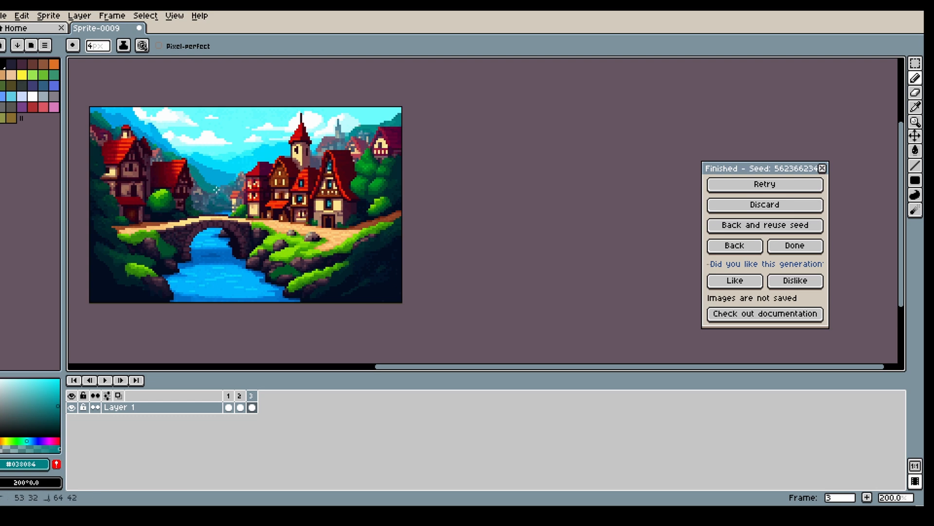
Generate another version from the retouched town image with the init image strength raised to 700
click(736, 246)
click(752, 293)
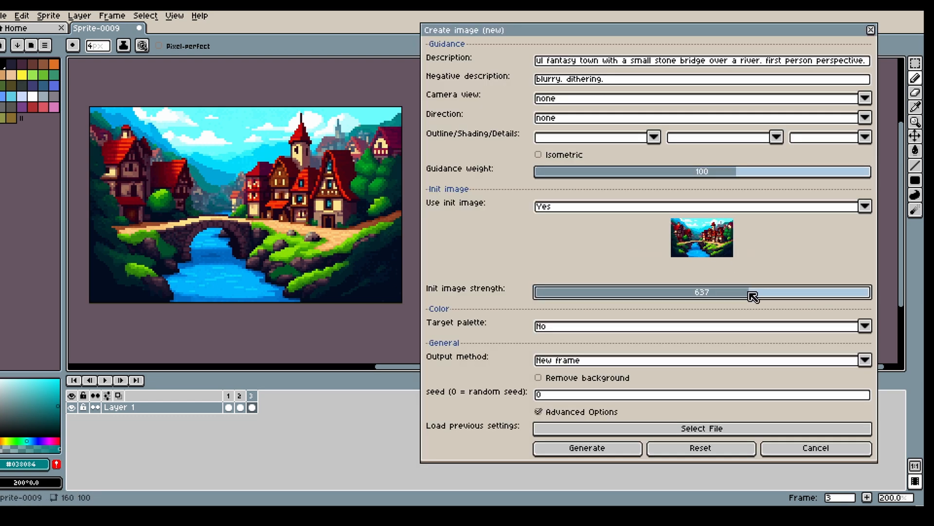
drag(749, 293, 769, 300)
click(624, 450)
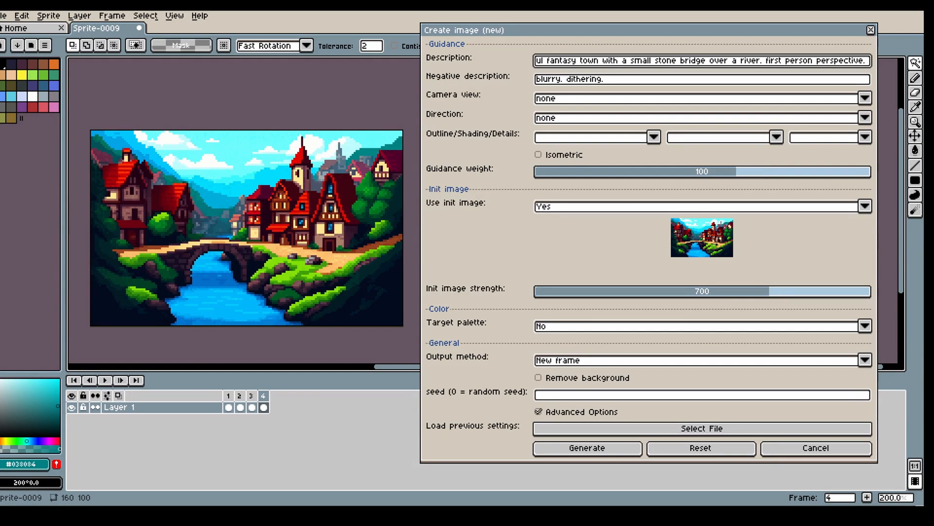
Turn off the init image for the generator and create a new transparent sprite 48 px wide and 64 px high
click(627, 207)
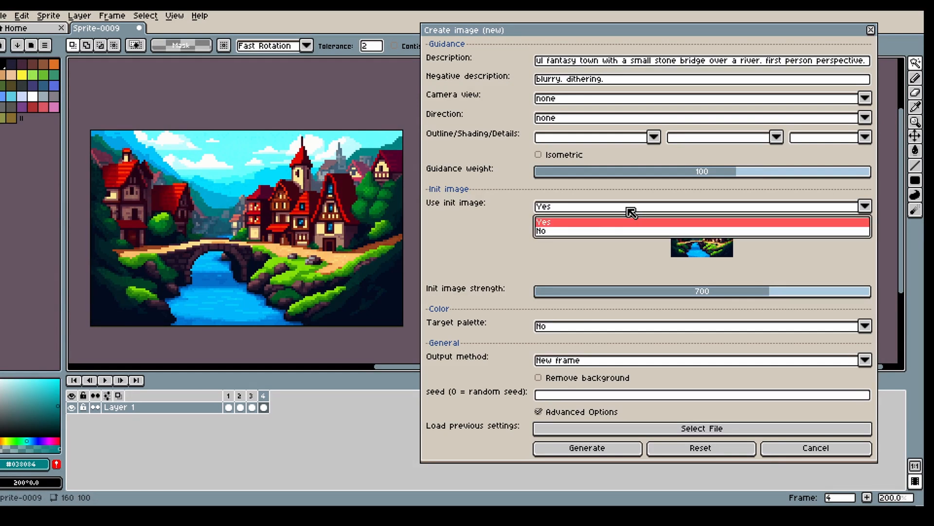
click(603, 228)
click(4, 16)
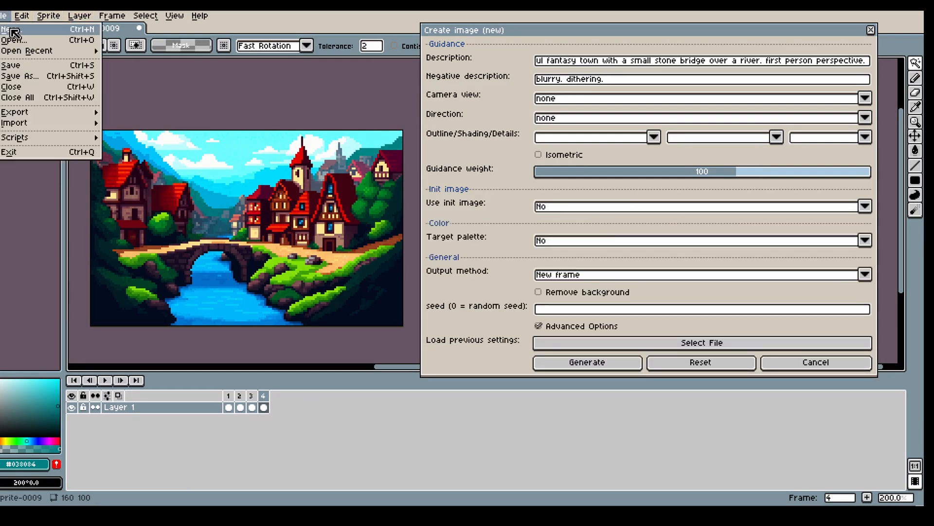
click(15, 32)
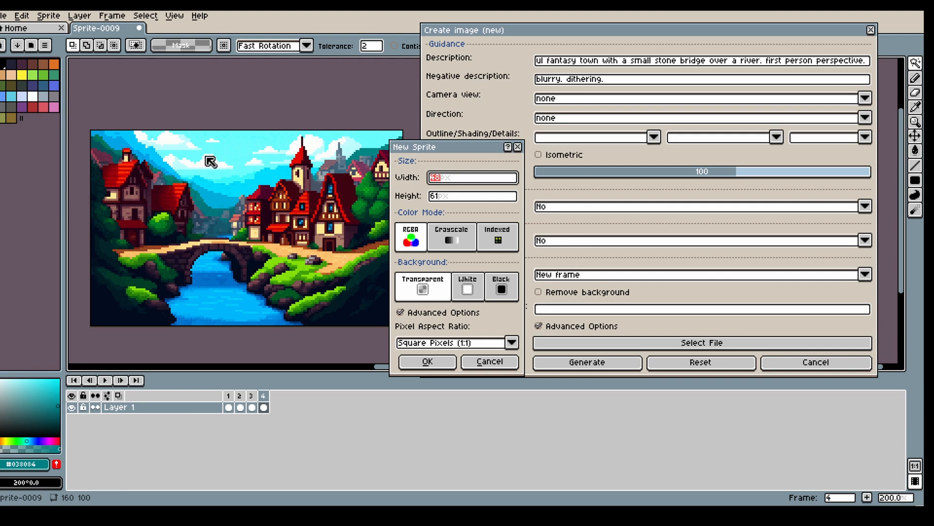
click(464, 180)
click(467, 196)
text(64)
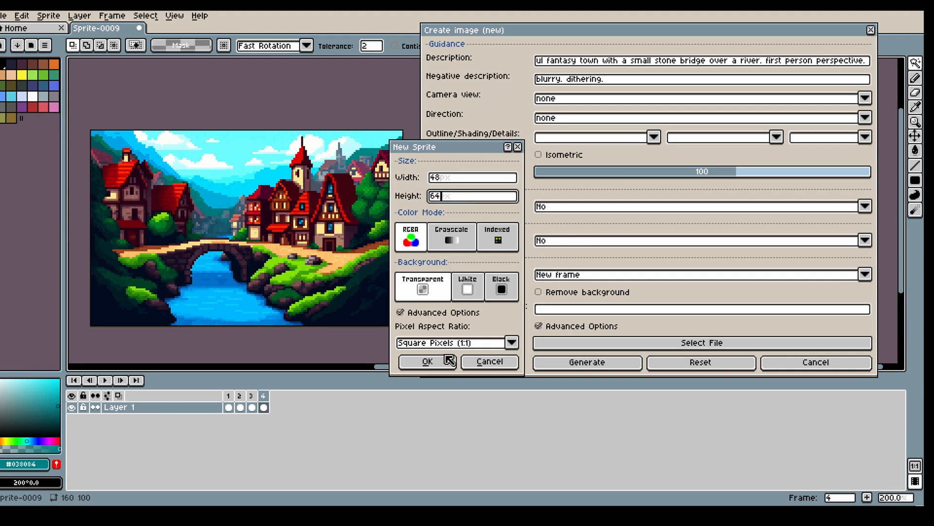
click(449, 360)
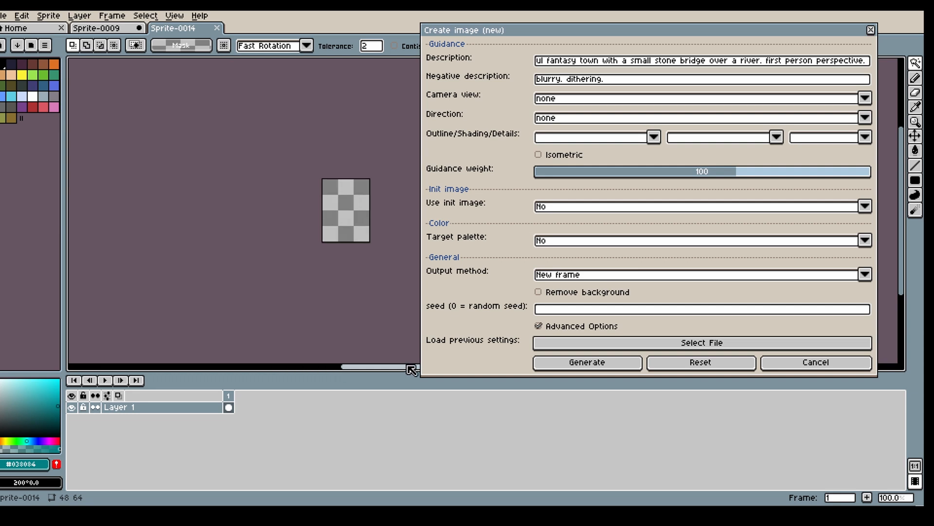
scroll(309, 208, up, 2)
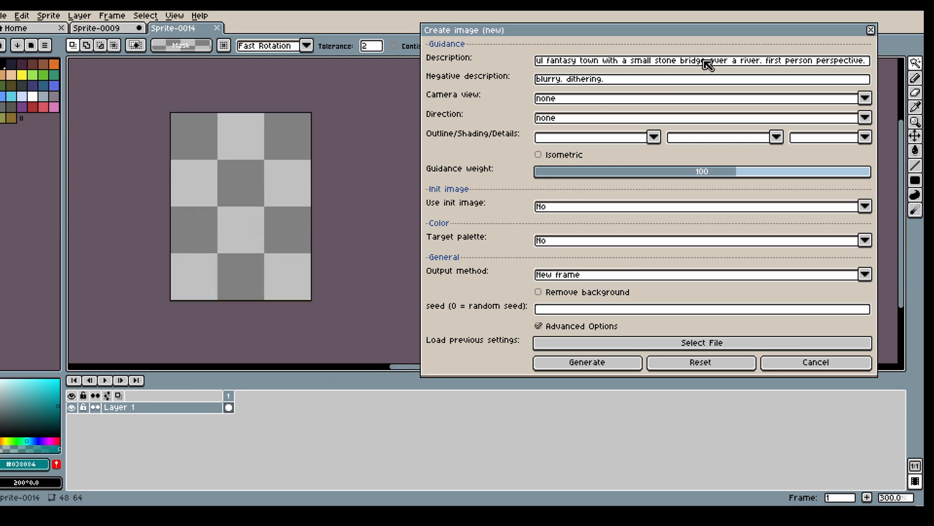
Replace the town description with "an archer holding a long bow" and turn on background removal
drag(866, 62, 442, 73)
key(BackSpace)
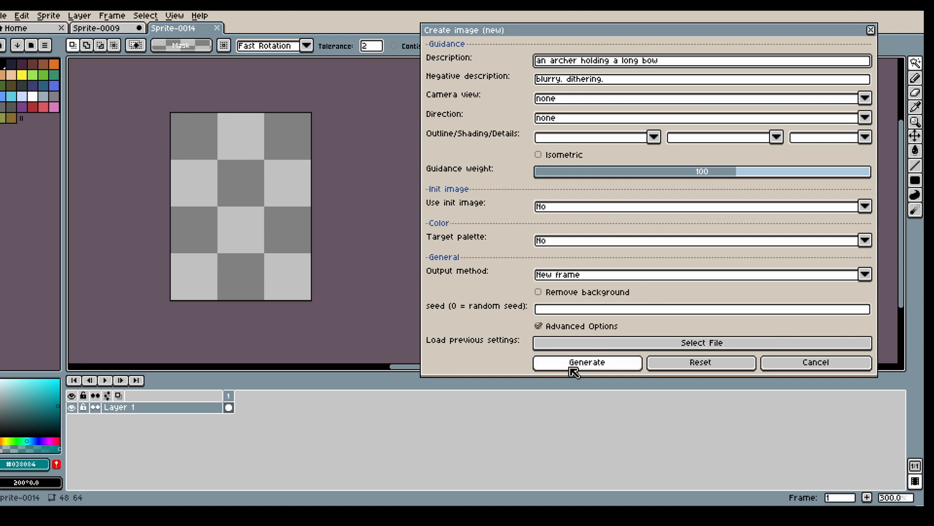
click(571, 296)
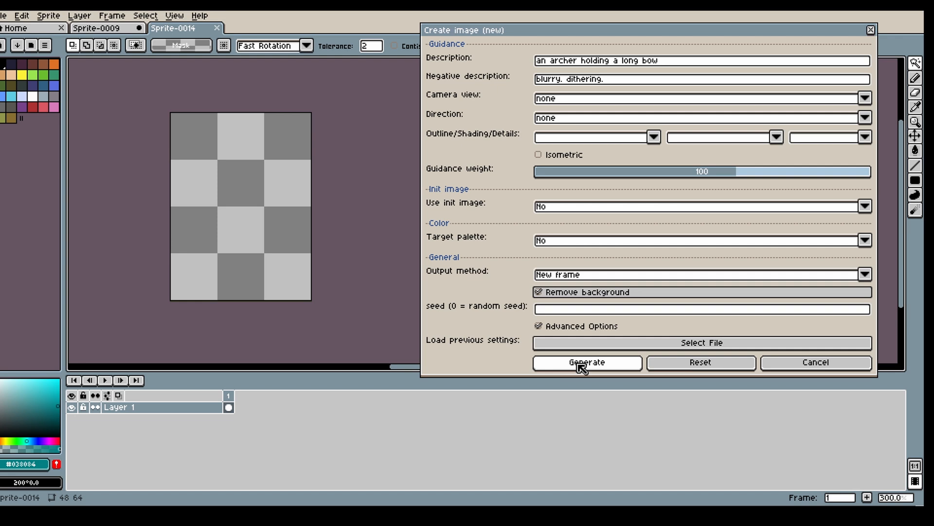
Generate the archer with a sidescroller (eye level) view, east (looking right) direction and "full body shot" added to the description
click(606, 97)
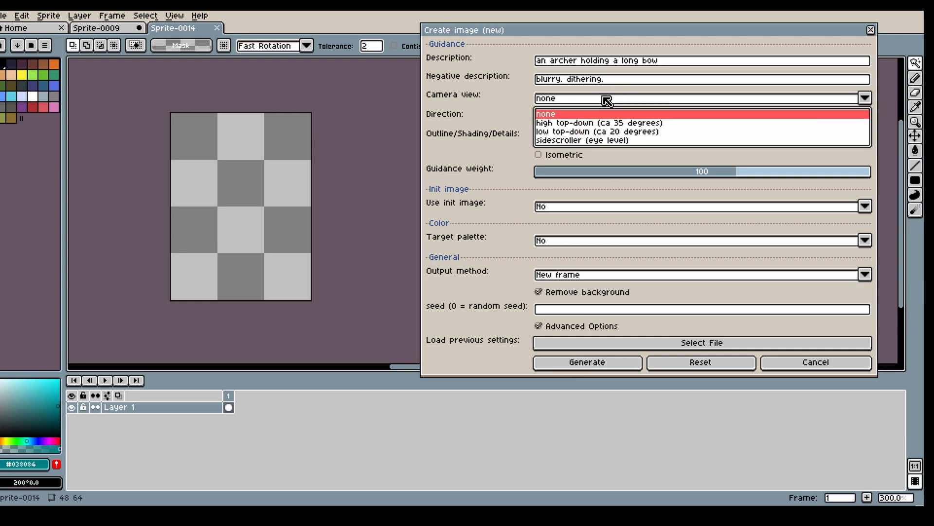
click(590, 142)
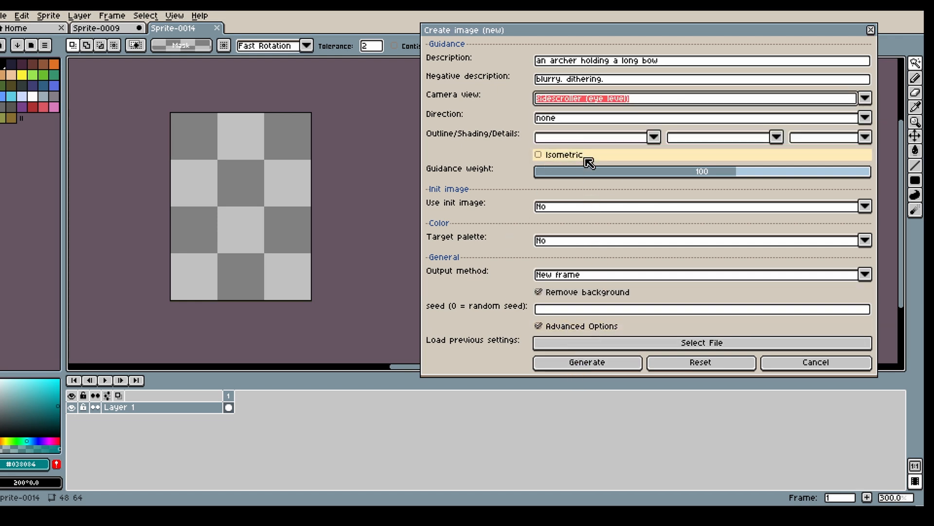
click(560, 119)
click(563, 150)
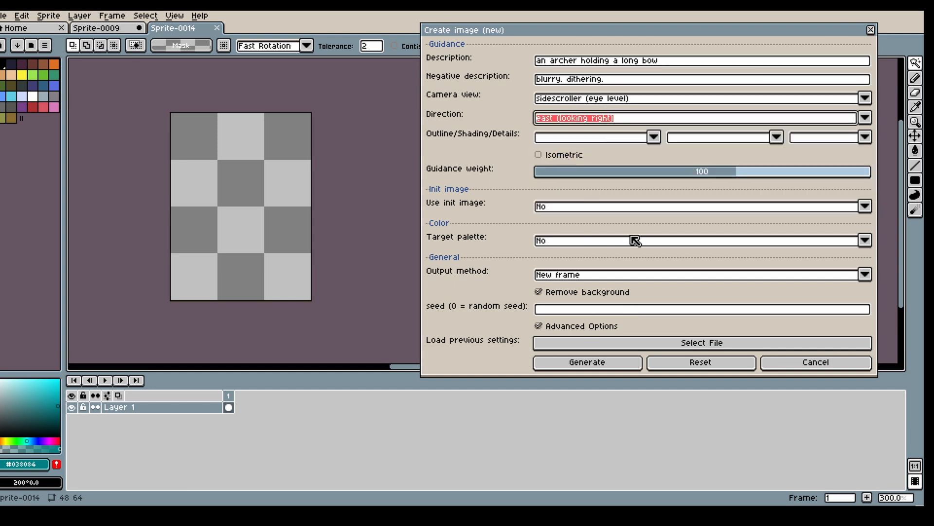
click(595, 366)
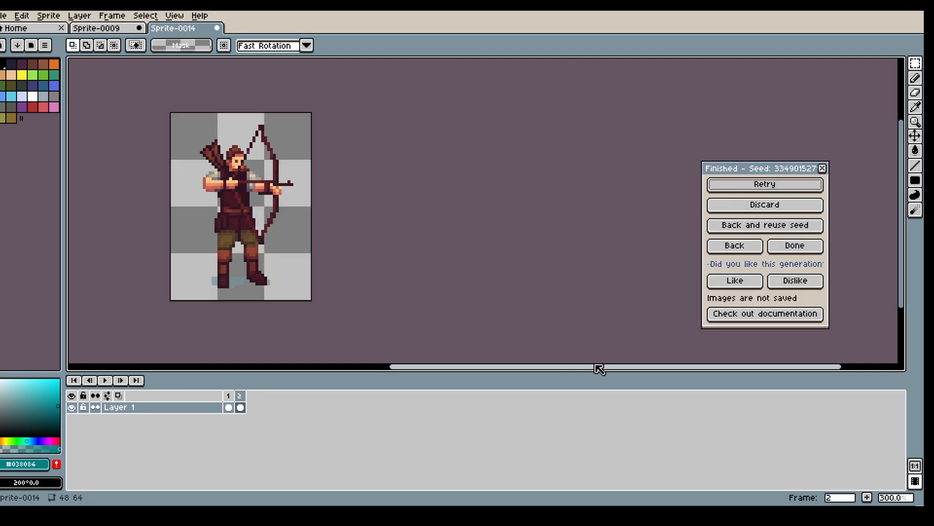
Undo the archer's background removal to compare both versions, and redo it
key(ctrl+z)
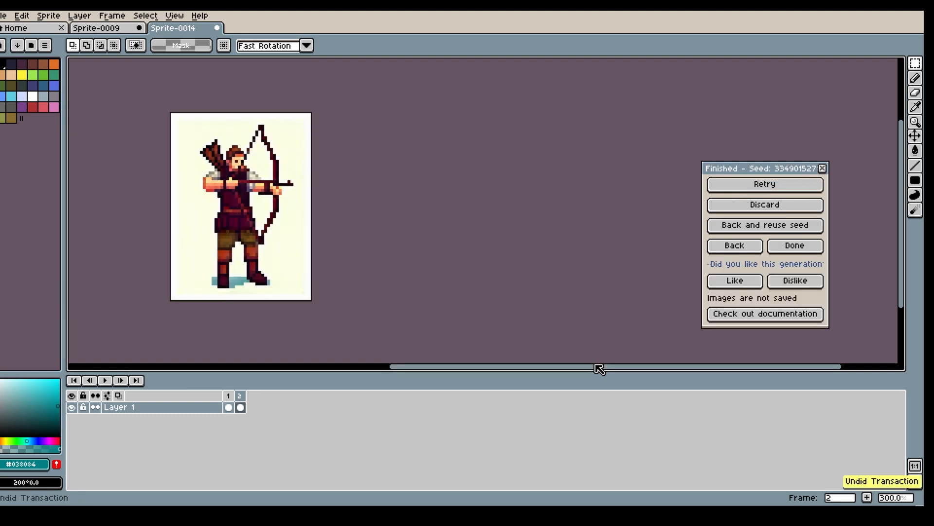
key(ctrl+y)
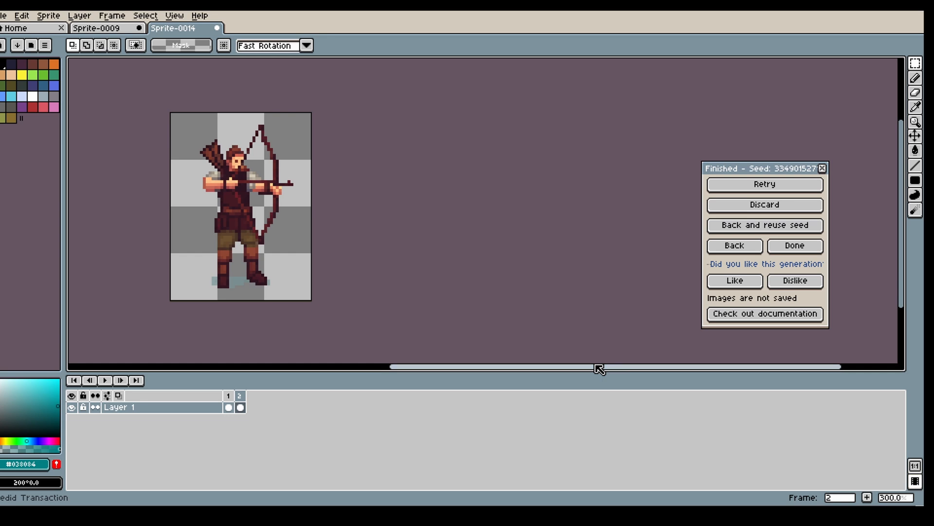
click(734, 245)
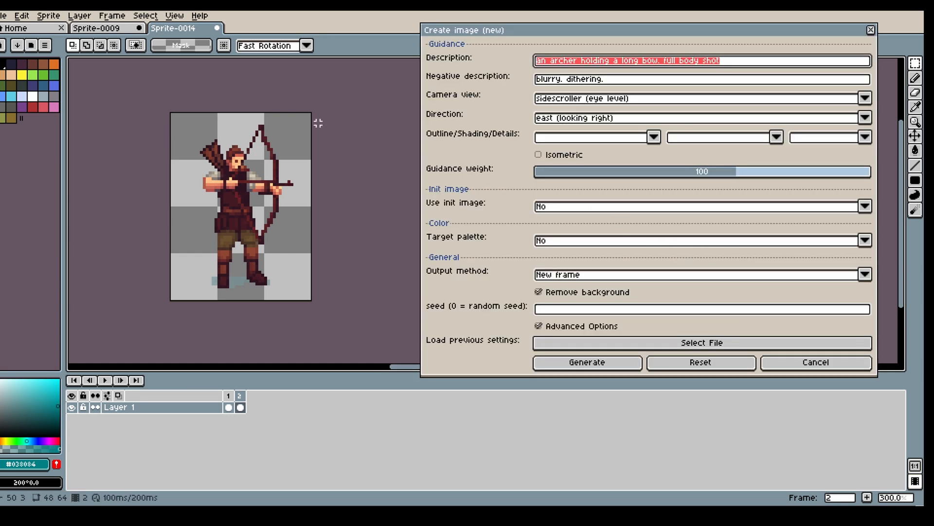
click(579, 210)
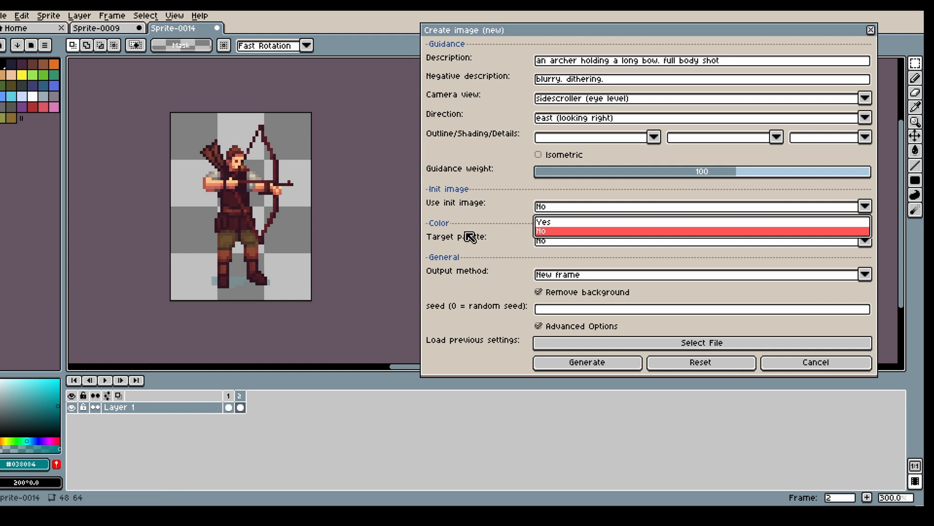
click(382, 292)
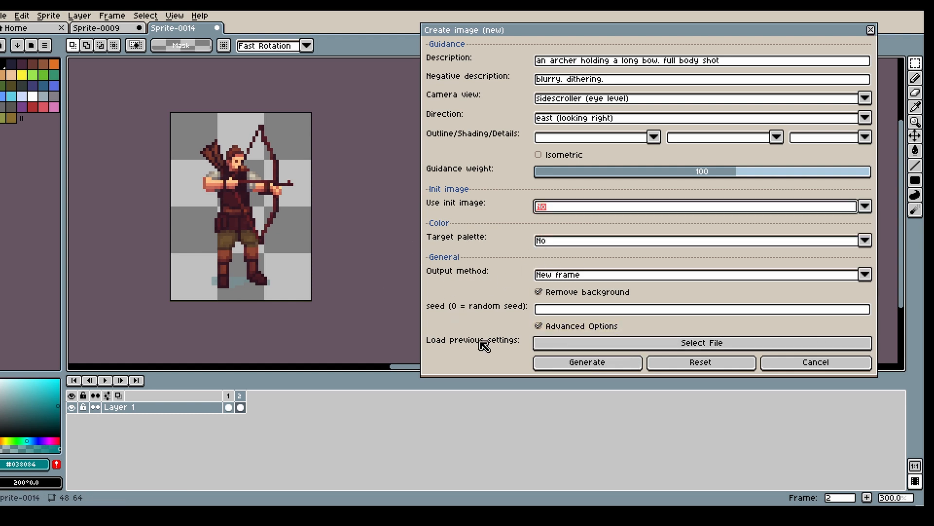
click(591, 346)
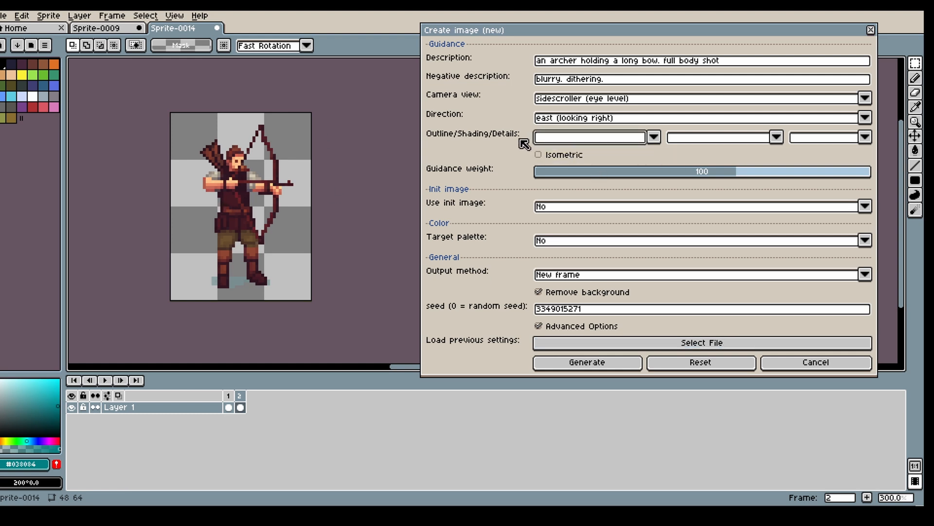
Generate the archer again with a selective outline, medium shading and highly detailed rendering
click(572, 144)
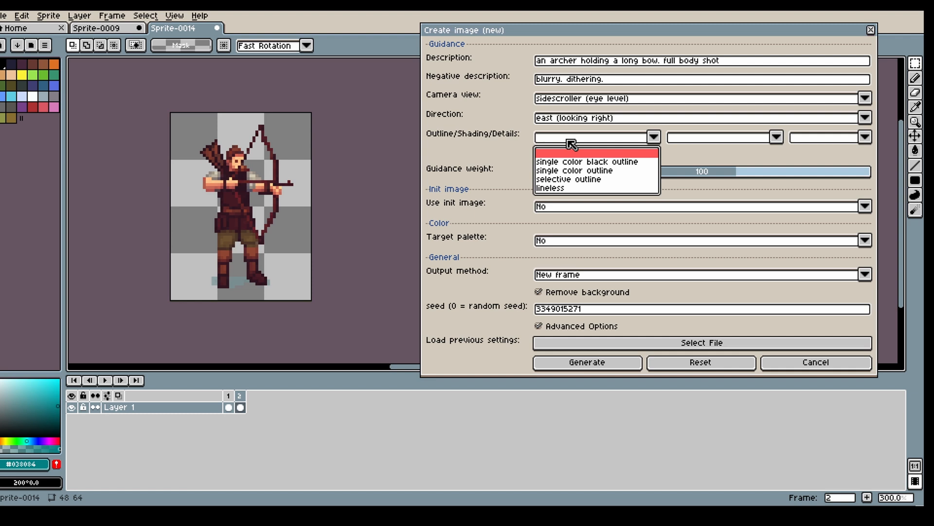
click(590, 180)
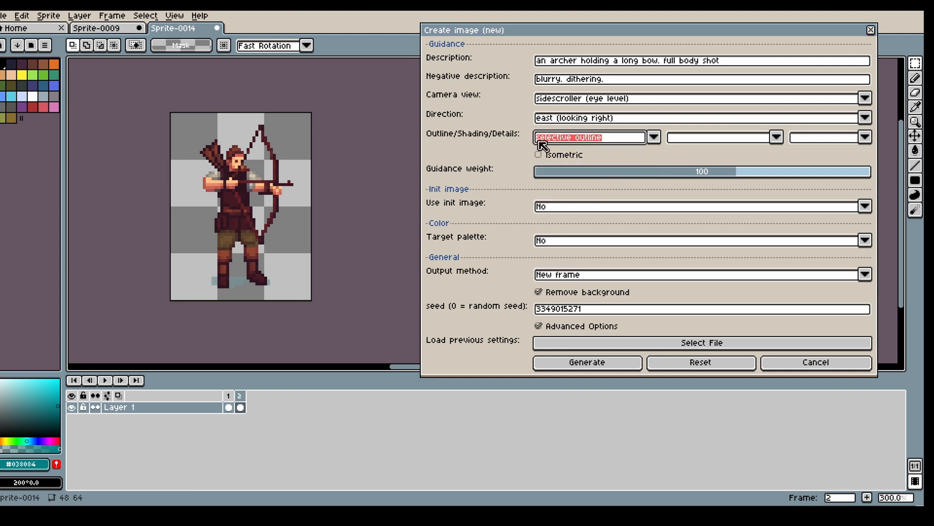
click(724, 141)
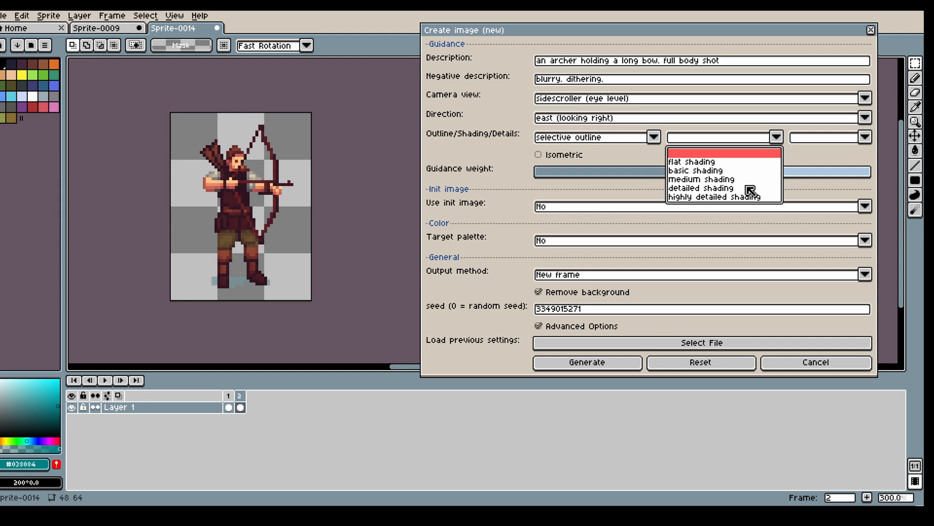
click(732, 179)
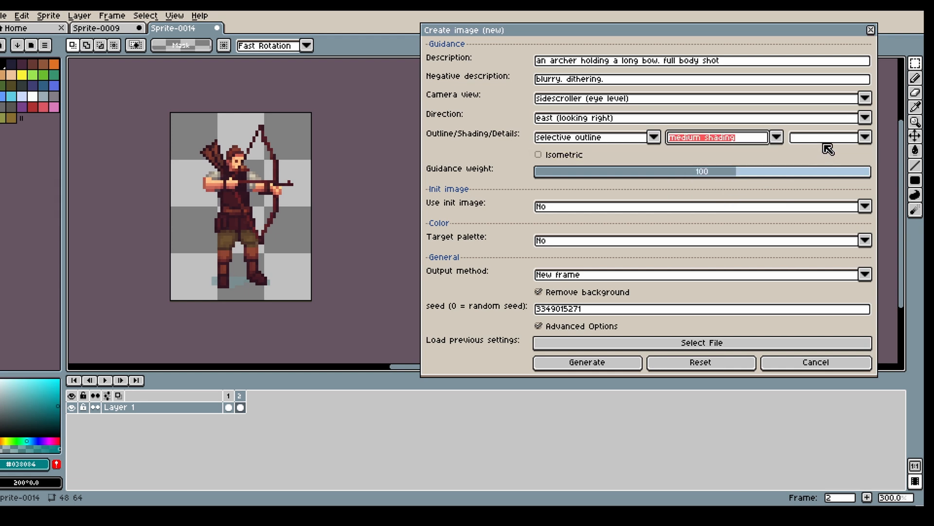
click(824, 142)
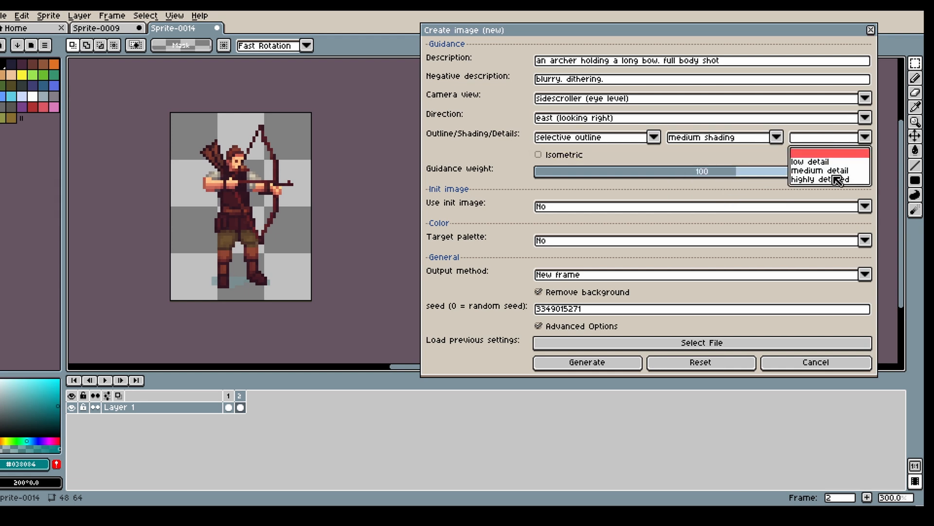
click(845, 182)
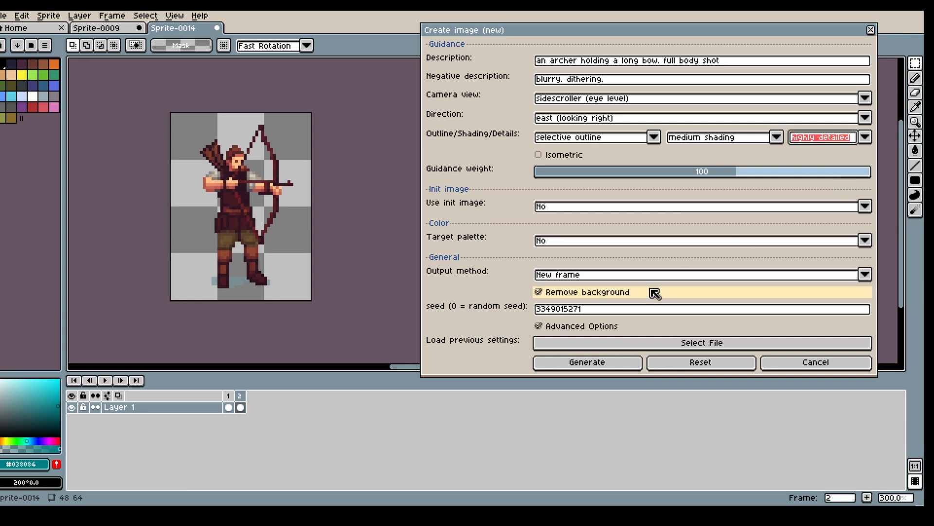
click(599, 363)
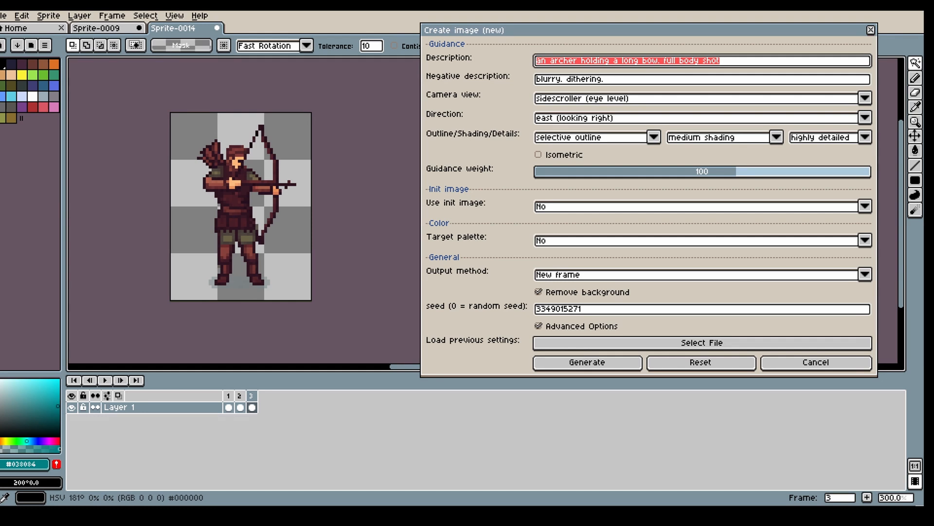
Create a new 480 × 600 px sprite and paste the copied picture of the blue-haired woman into it
click(6, 15)
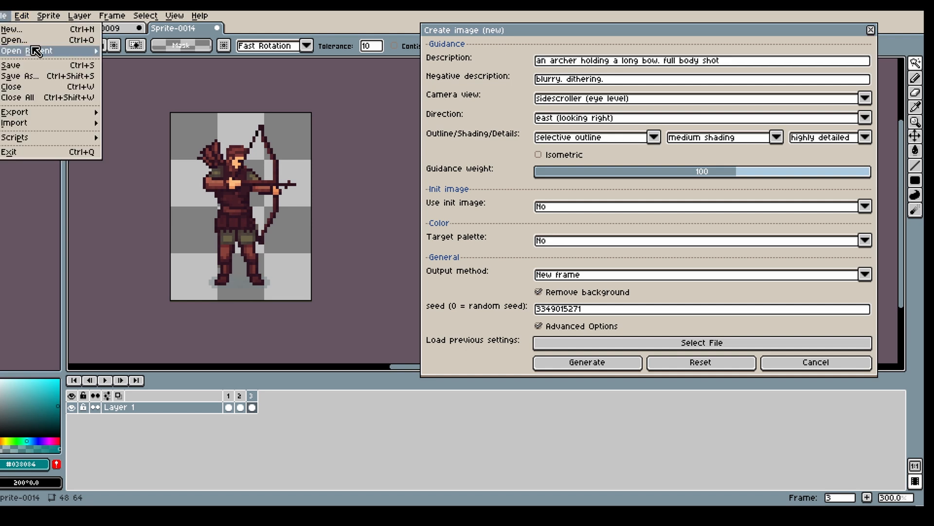
click(28, 30)
click(436, 361)
key(ctrl+v)
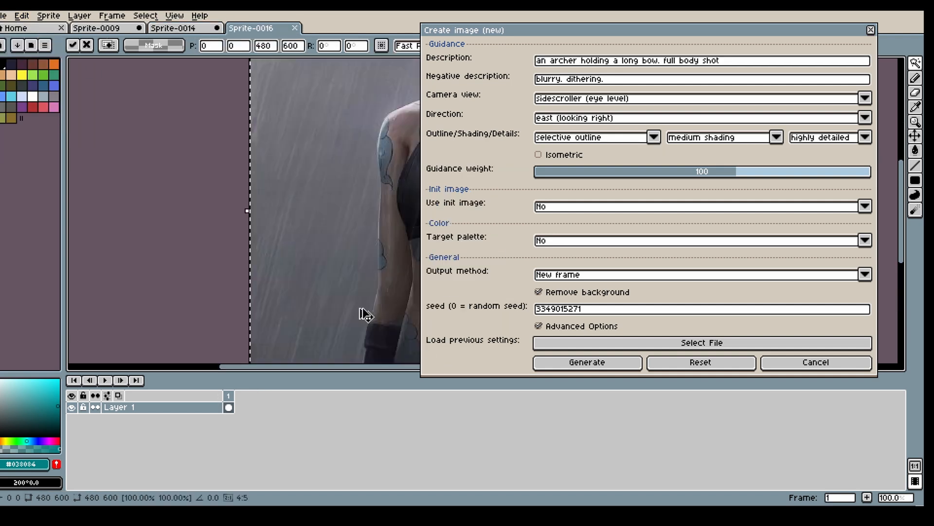
scroll(357, 287, down, 4)
scroll(385, 301, up, 2)
drag(392, 308, 303, 307)
key(Return)
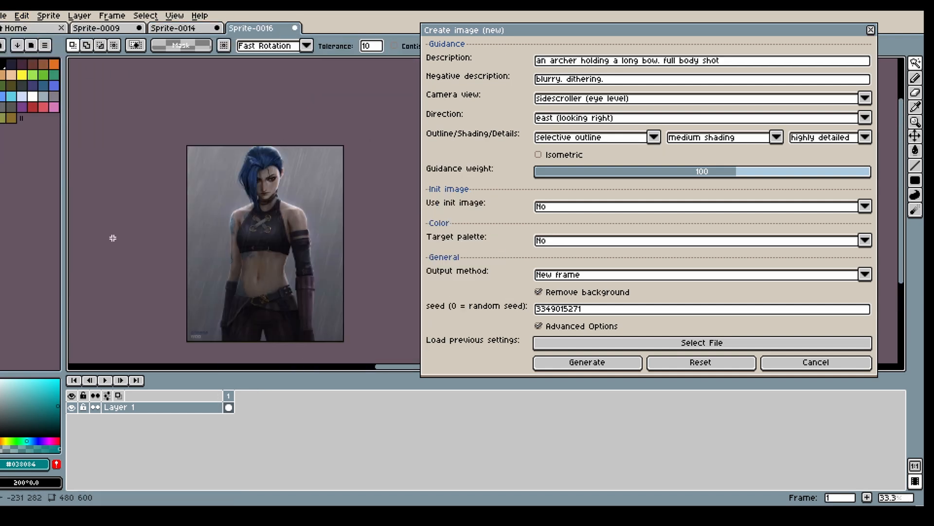
click(47, 15)
click(93, 78)
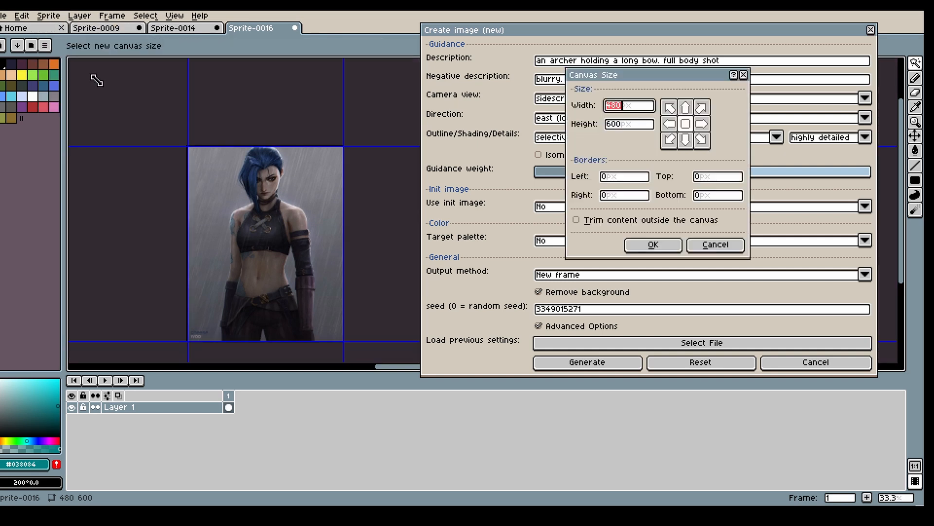
click(724, 247)
click(50, 27)
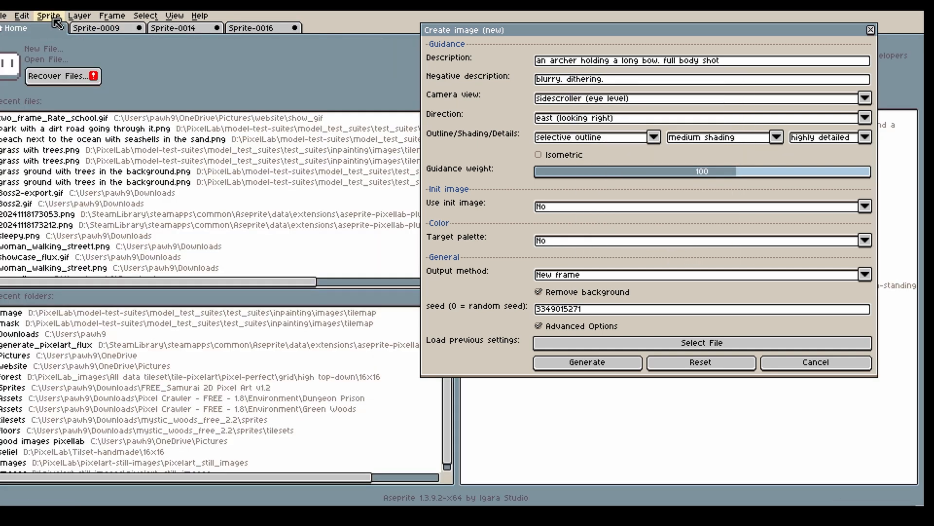
click(50, 16)
click(253, 30)
click(251, 30)
Resize the pasted picture's sprite to 15%, giving 72 × 90 px, with nearest-neighbor interpolation
click(48, 15)
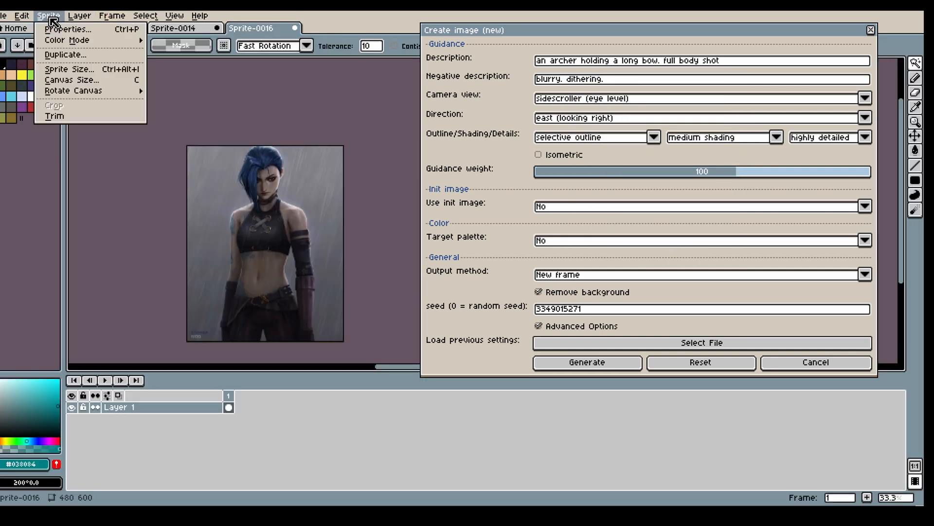
click(83, 67)
click(362, 244)
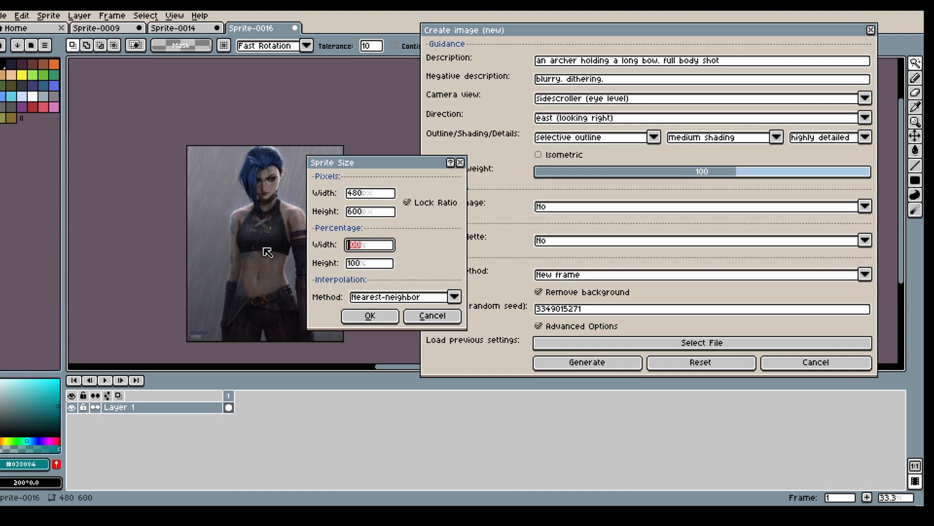
text(25)
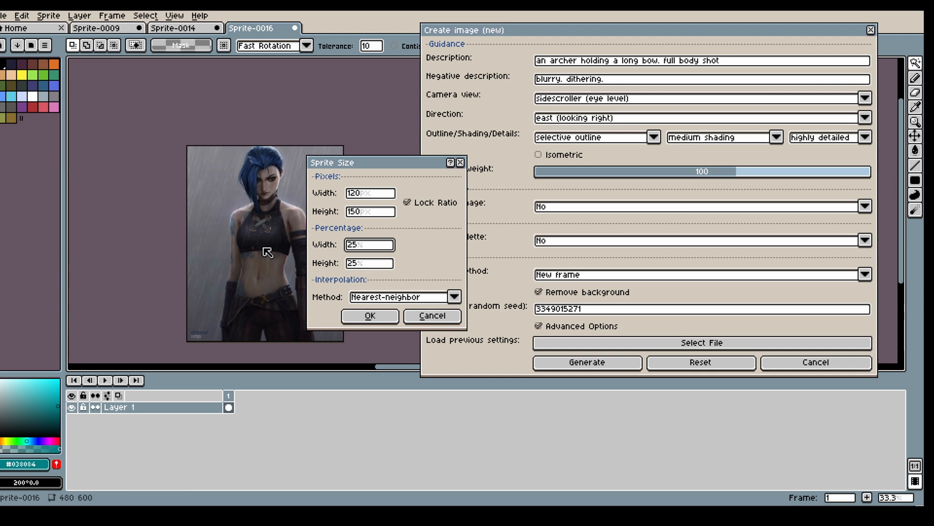
key(BackSpace)
key(BackSpace)
text(15)
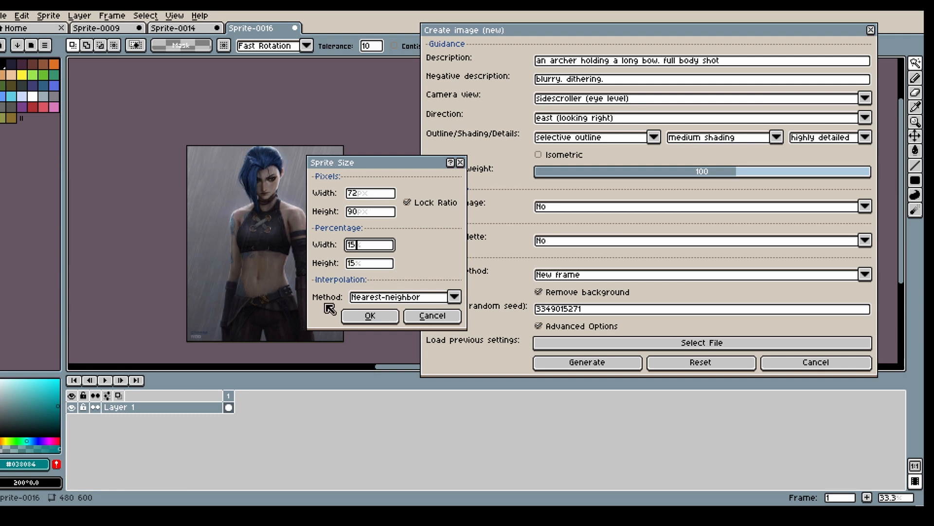
click(370, 316)
scroll(338, 296, up, 2)
scroll(284, 309, up, 2)
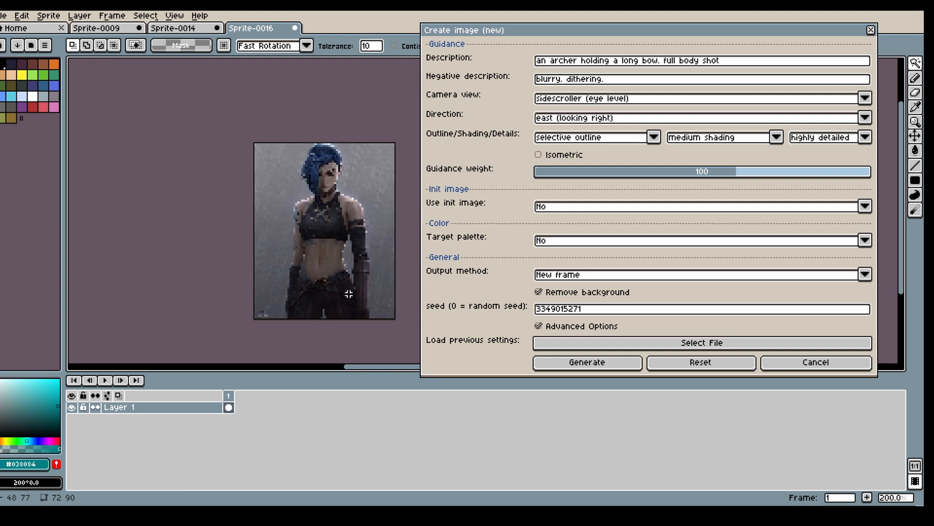
Describe the image as "blue haired girl in the rain", turn off background removal and set the seed to 0
drag(756, 67, 503, 65)
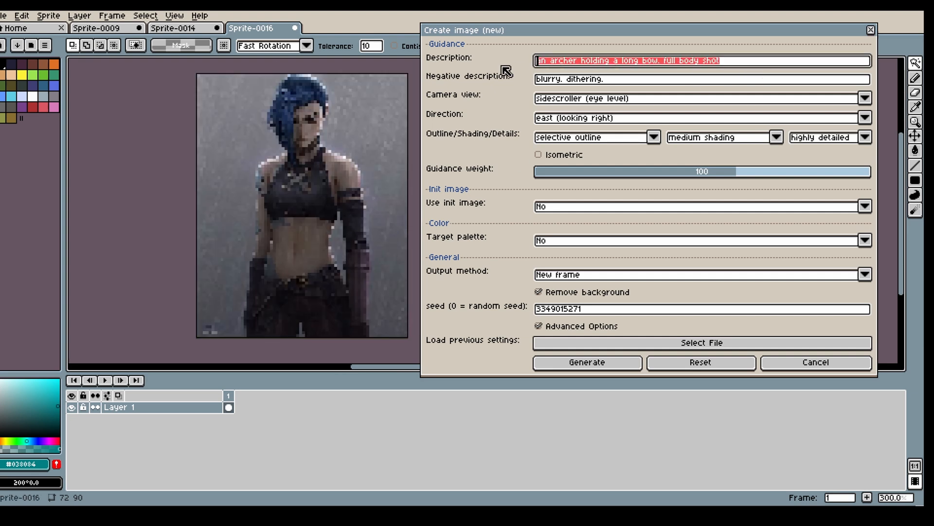
text(blue haired girl in the rain)
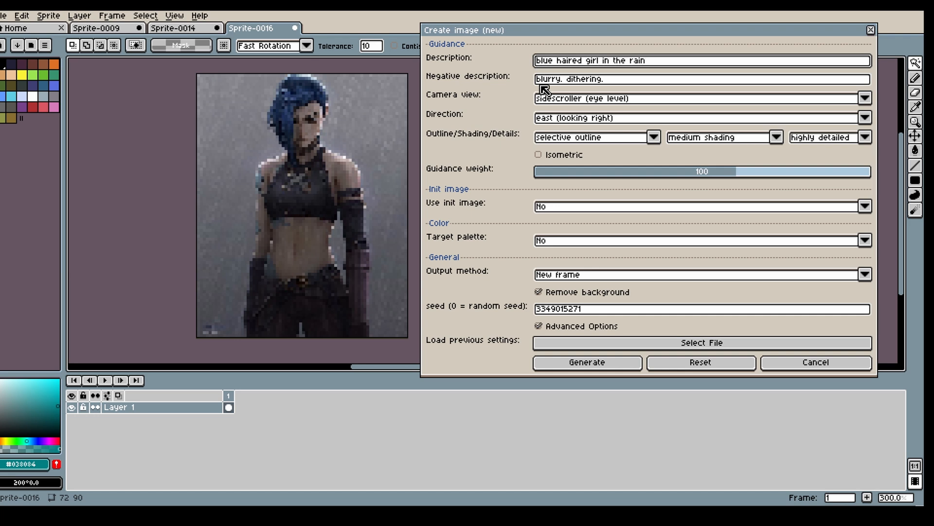
click(555, 292)
click(601, 311)
drag(602, 311, 463, 325)
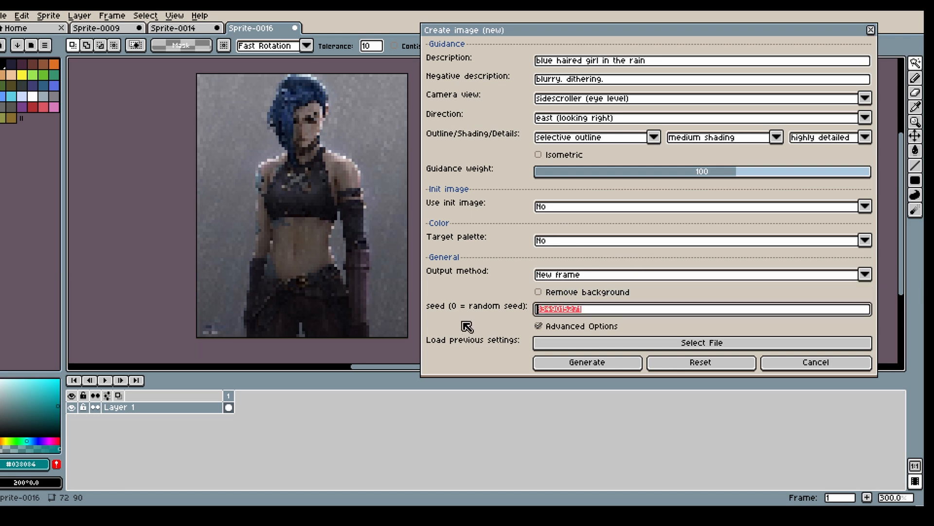
text(0)
Set the direction to south (facing camera) with basic shading and low detail, keeping the selective outline
click(614, 81)
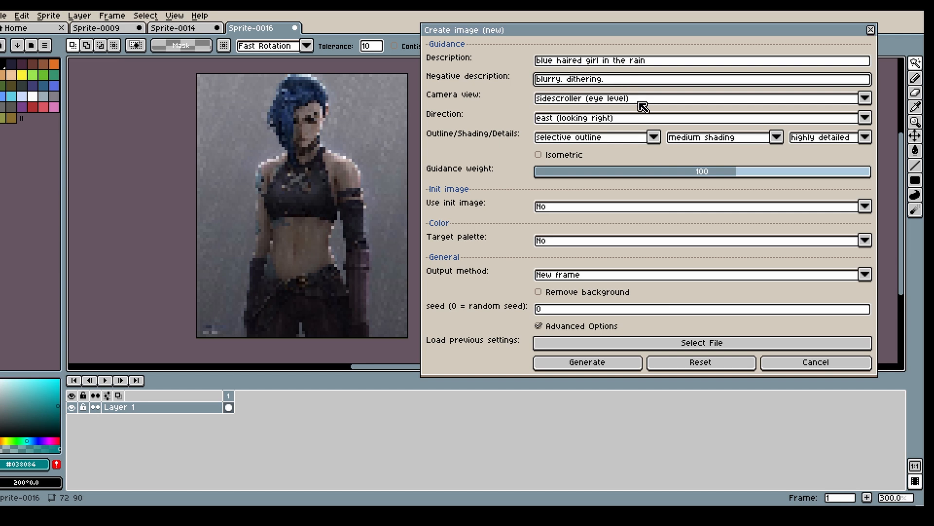
click(621, 121)
click(604, 154)
click(653, 137)
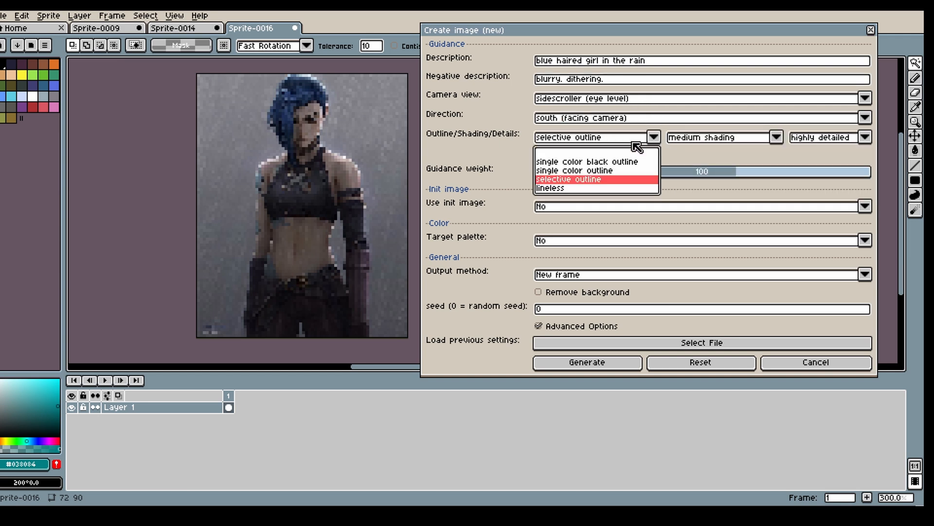
click(735, 137)
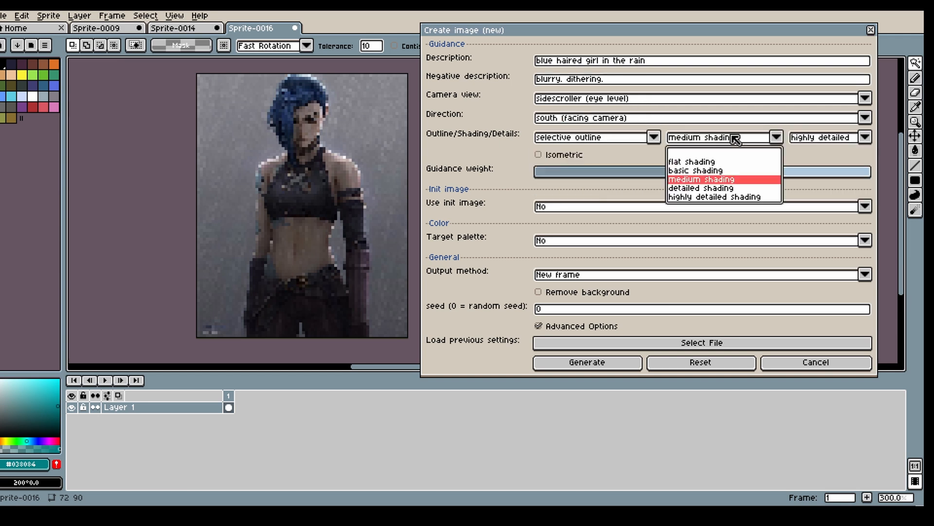
click(706, 171)
click(865, 137)
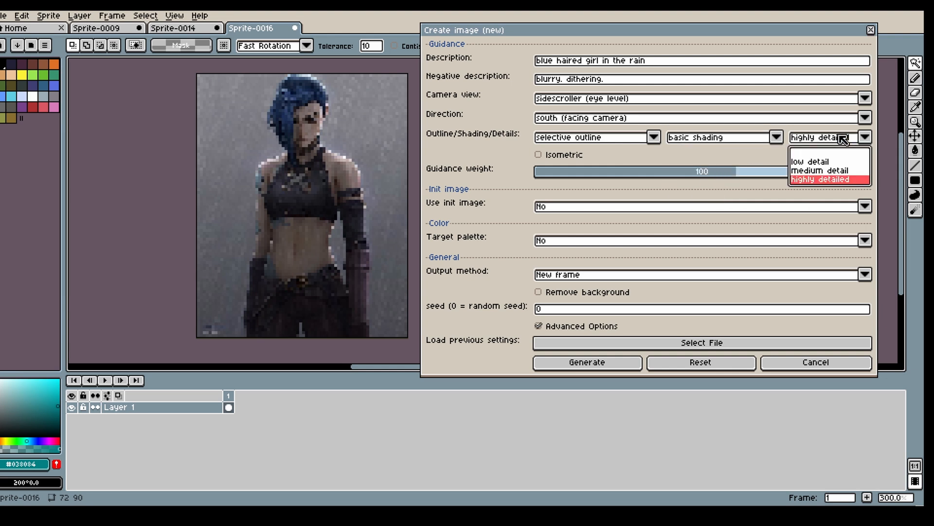
click(827, 162)
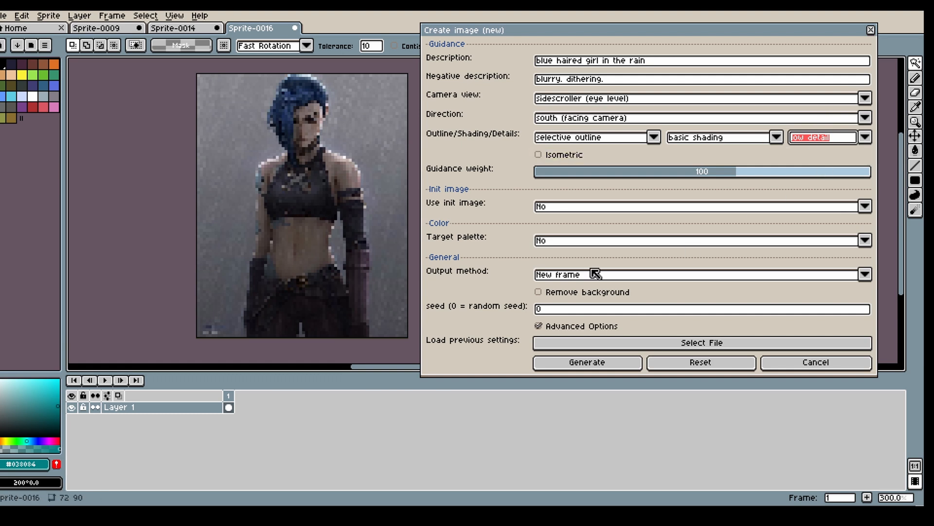
Describe a "blue haired girl with long bangs in the rain" and generate from the current picture as init image at strength 380
click(567, 209)
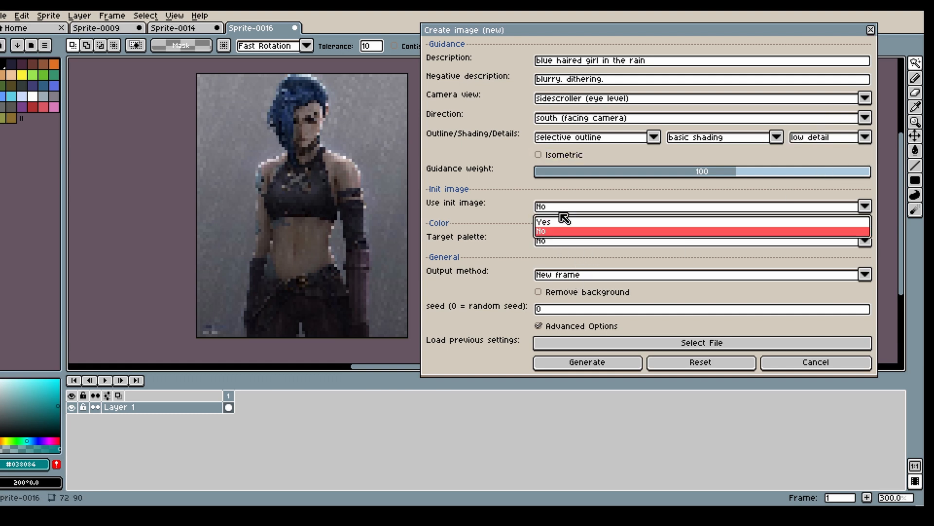
click(562, 217)
drag(744, 302, 666, 299)
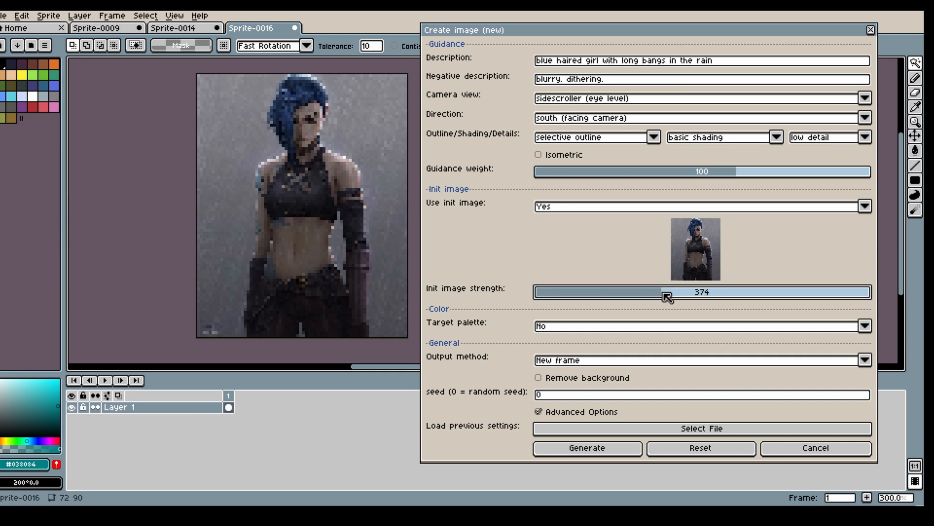
click(605, 448)
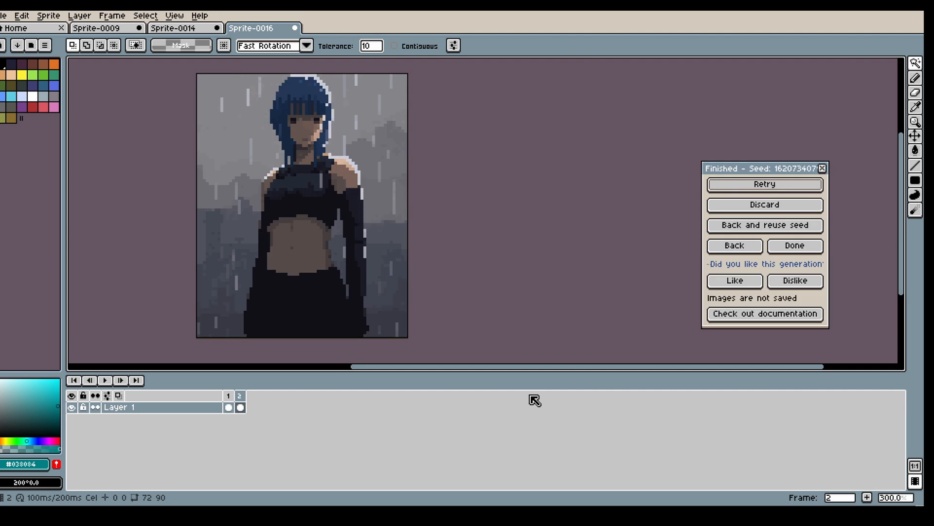
Compare the result with frame 1, then generate again from frame 1 with "with a stirn look" added to the description and medium detail
click(229, 398)
click(238, 397)
click(228, 398)
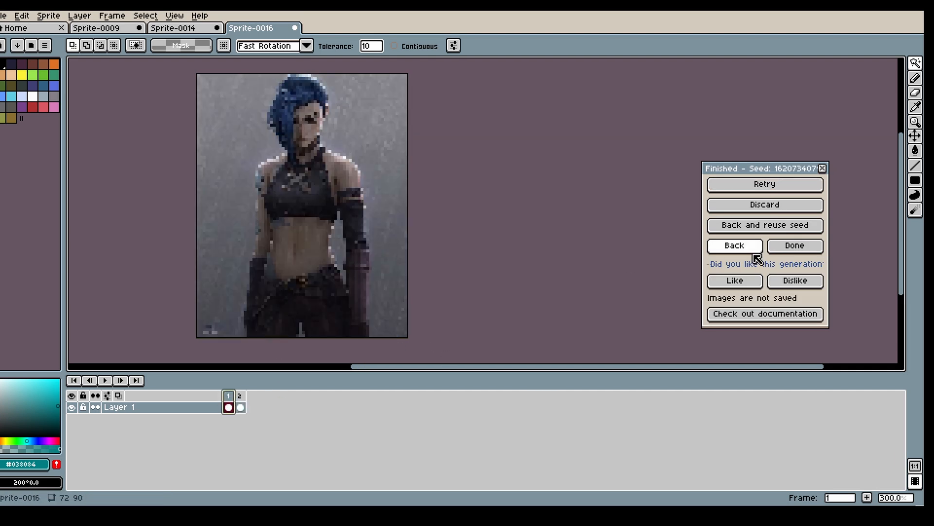
click(735, 245)
click(740, 62)
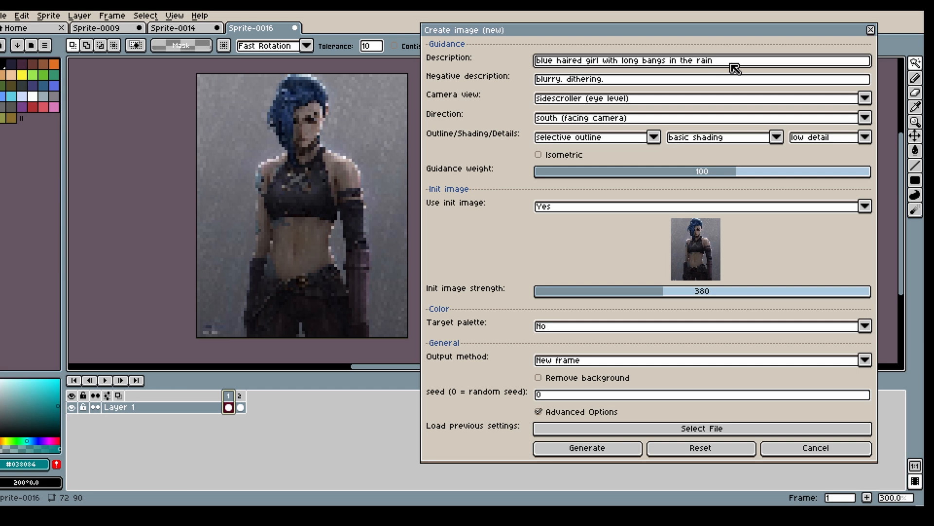
text(with a stirn look)
click(830, 138)
click(829, 165)
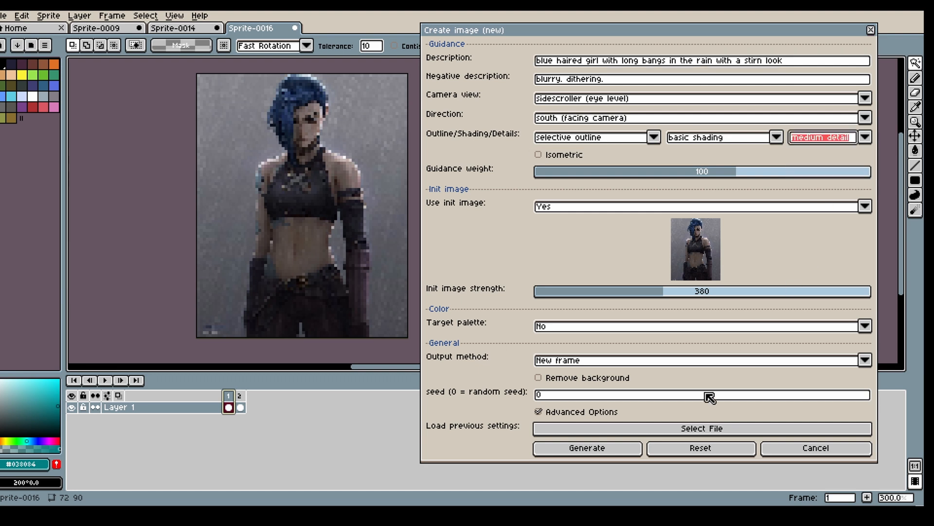
click(617, 452)
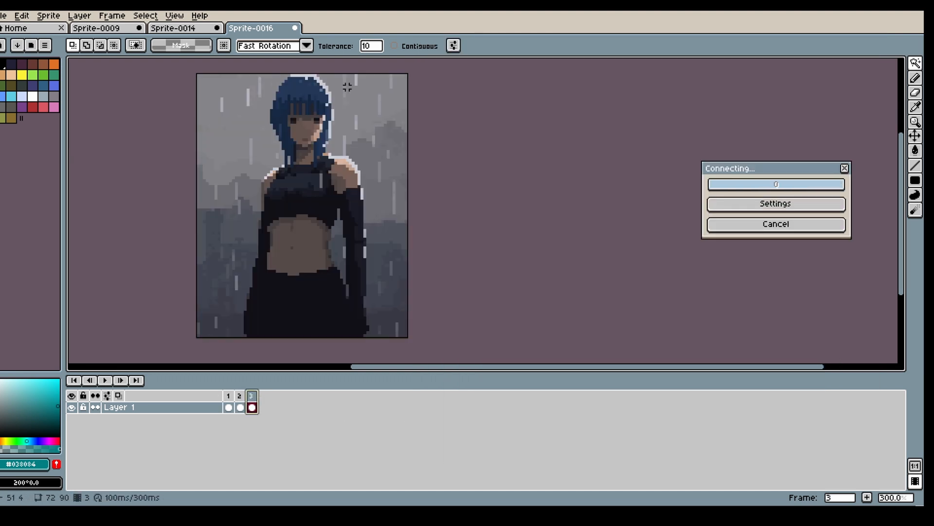
Compare the generated frames, return to the generation settings from frame 1 and raise the init image strength to 540
click(242, 405)
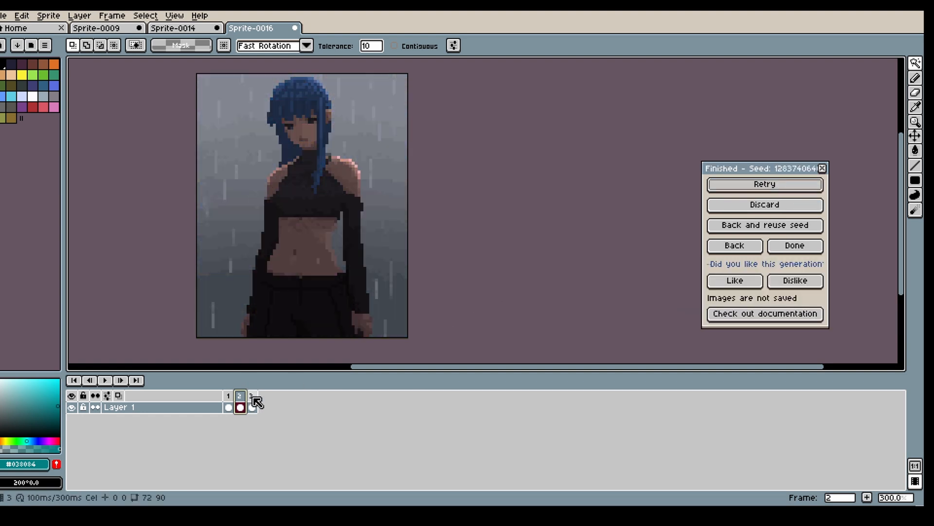
click(251, 400)
click(231, 399)
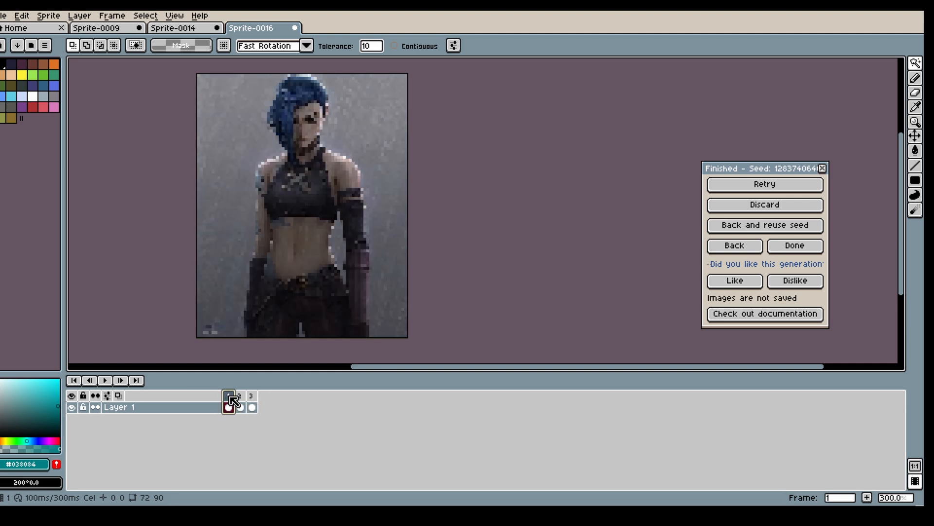
click(732, 245)
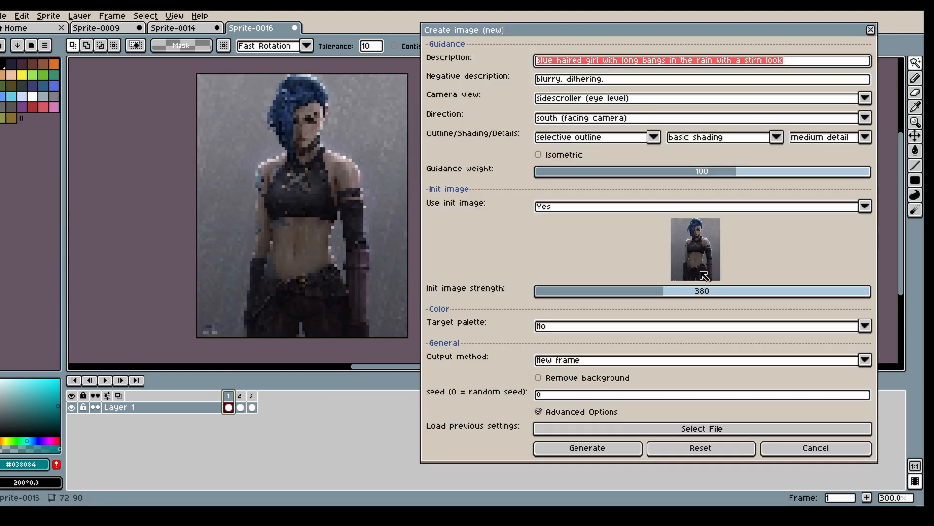
drag(698, 293, 722, 301)
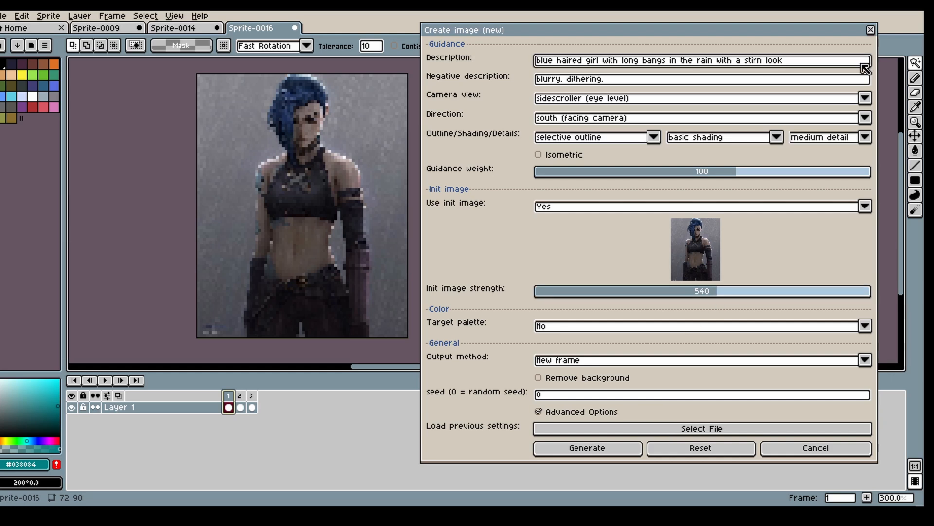
Correct the description's ending to "with a stern look", set the init image strength to 500 and generate the image
key(BackSpace)
text(e)
key(BackSpace)
key(Delete)
text(te)
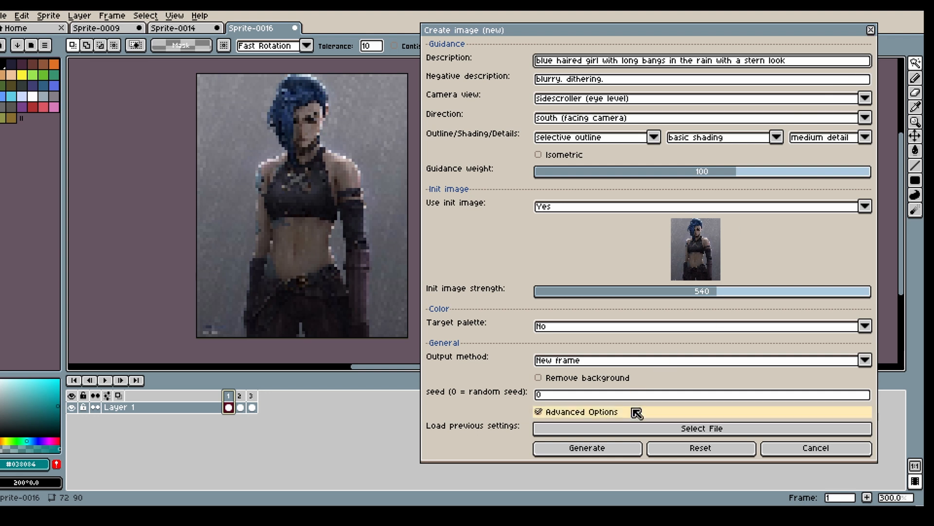
drag(698, 302, 703, 302)
click(606, 448)
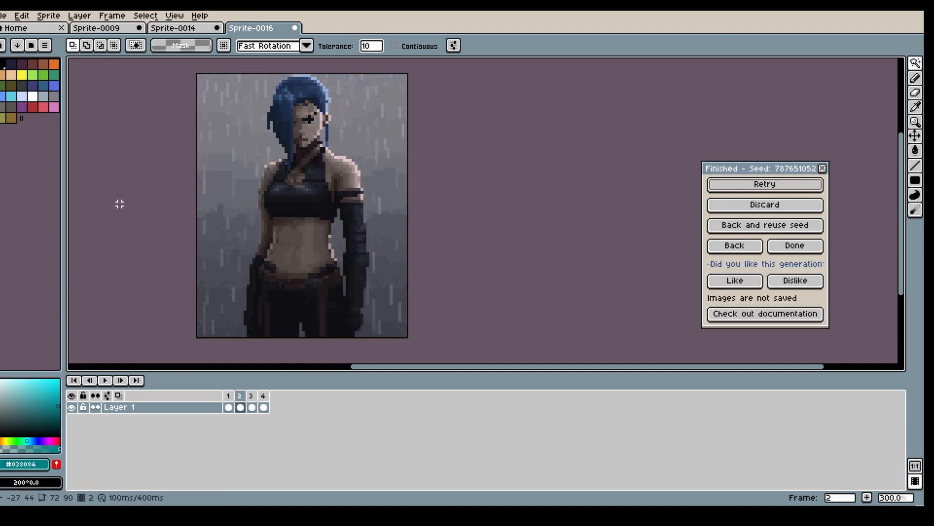
Compare the new frame with the original, then generate again from frame 1 with low detail
click(229, 397)
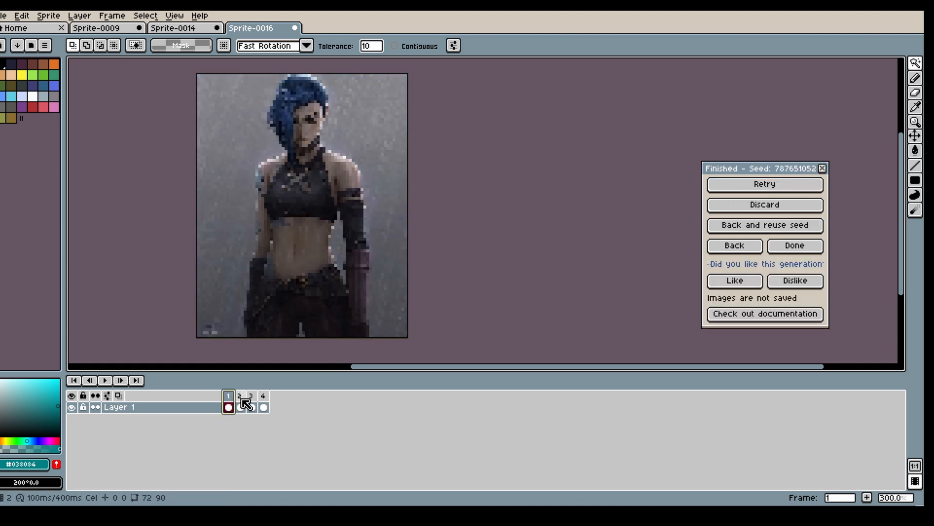
click(240, 397)
click(228, 407)
click(735, 244)
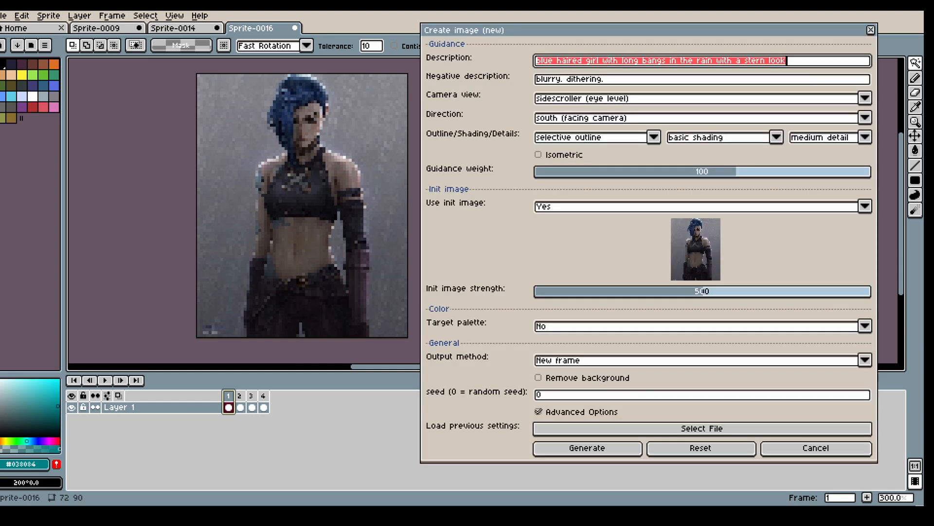
click(836, 142)
click(827, 161)
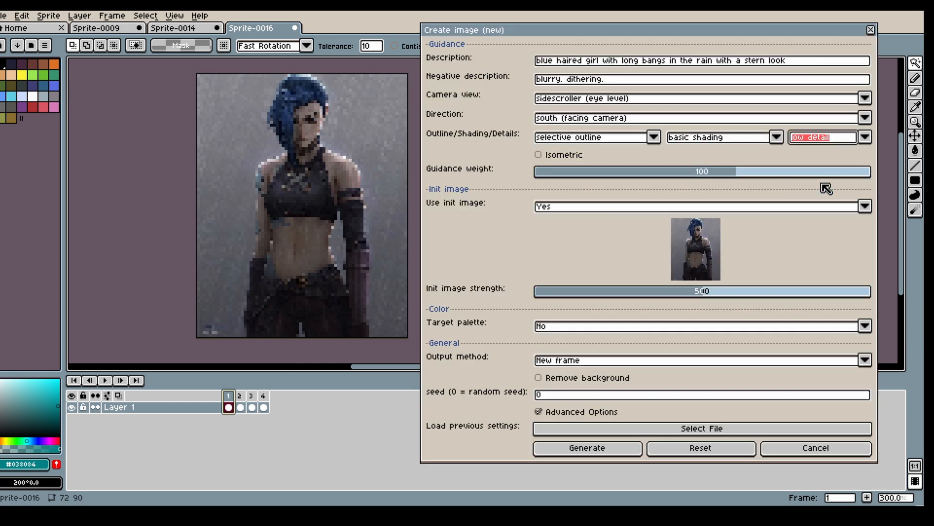
click(587, 448)
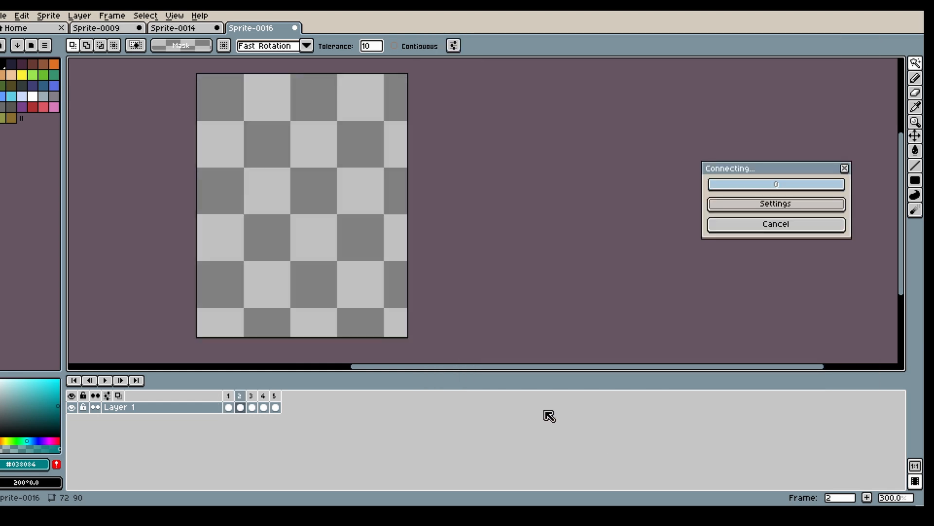